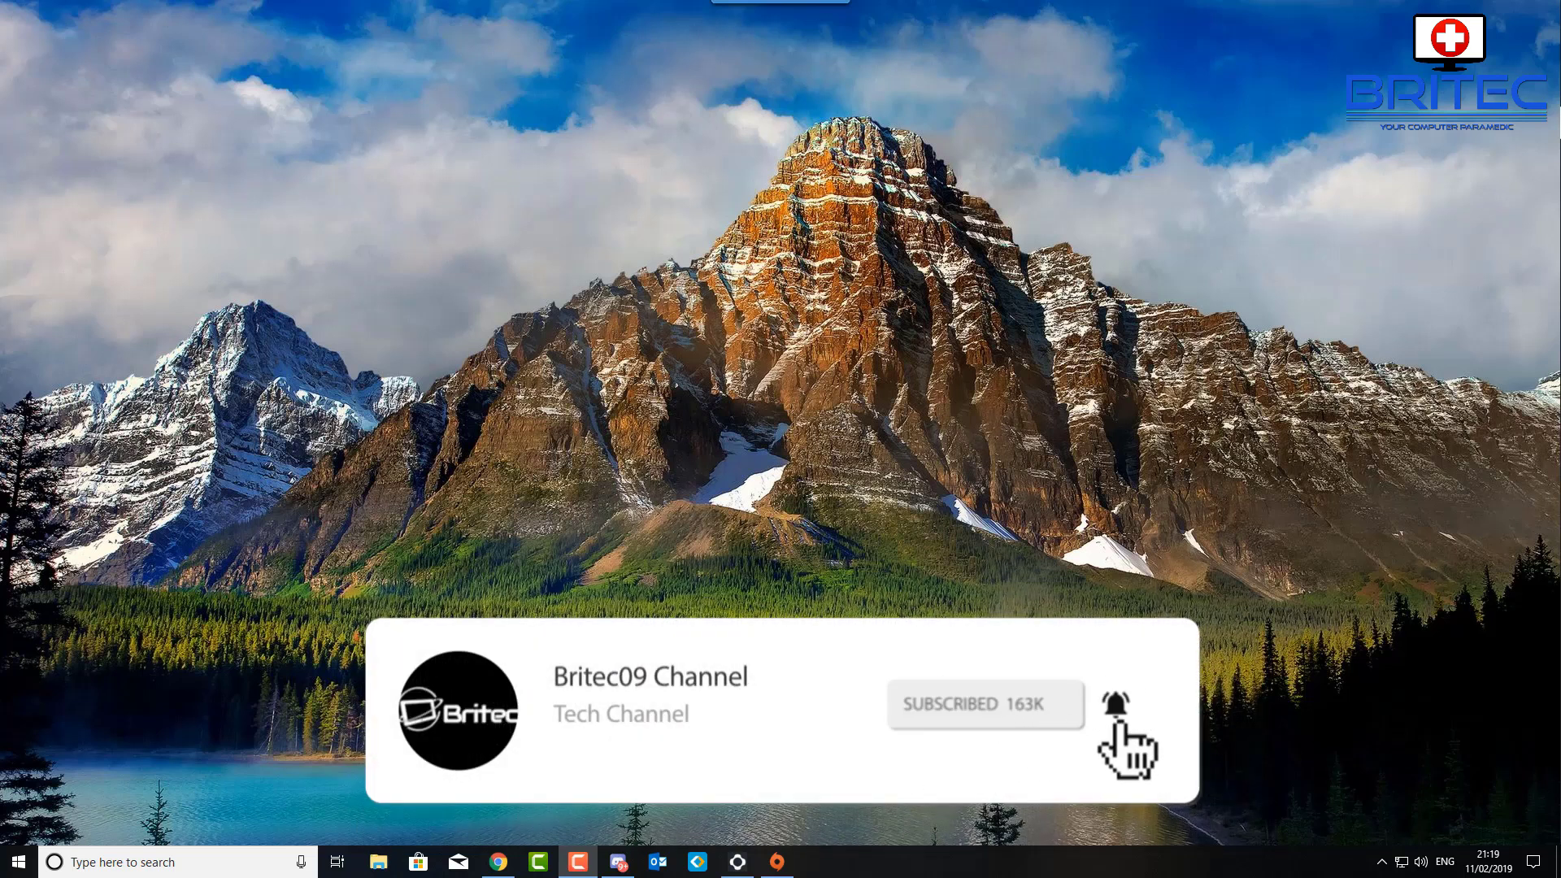
- Open File Explorer on This PC and enter \\localhost in the address bar
{"action": "left_click", "coordinate": [379, 863]}
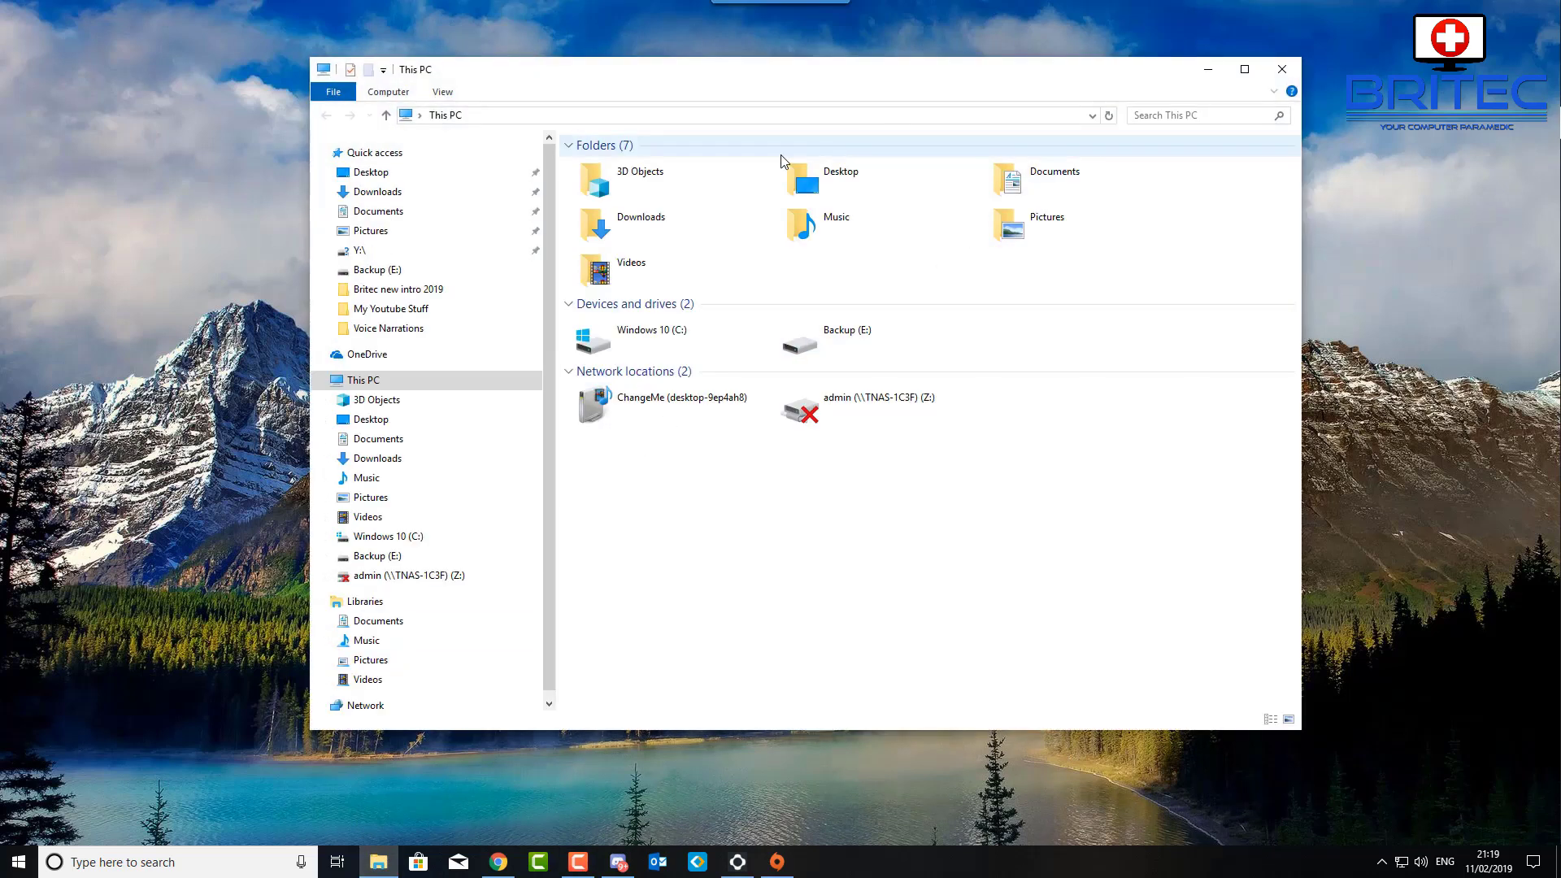
{"action": "left_click", "coordinate": [408, 116]}
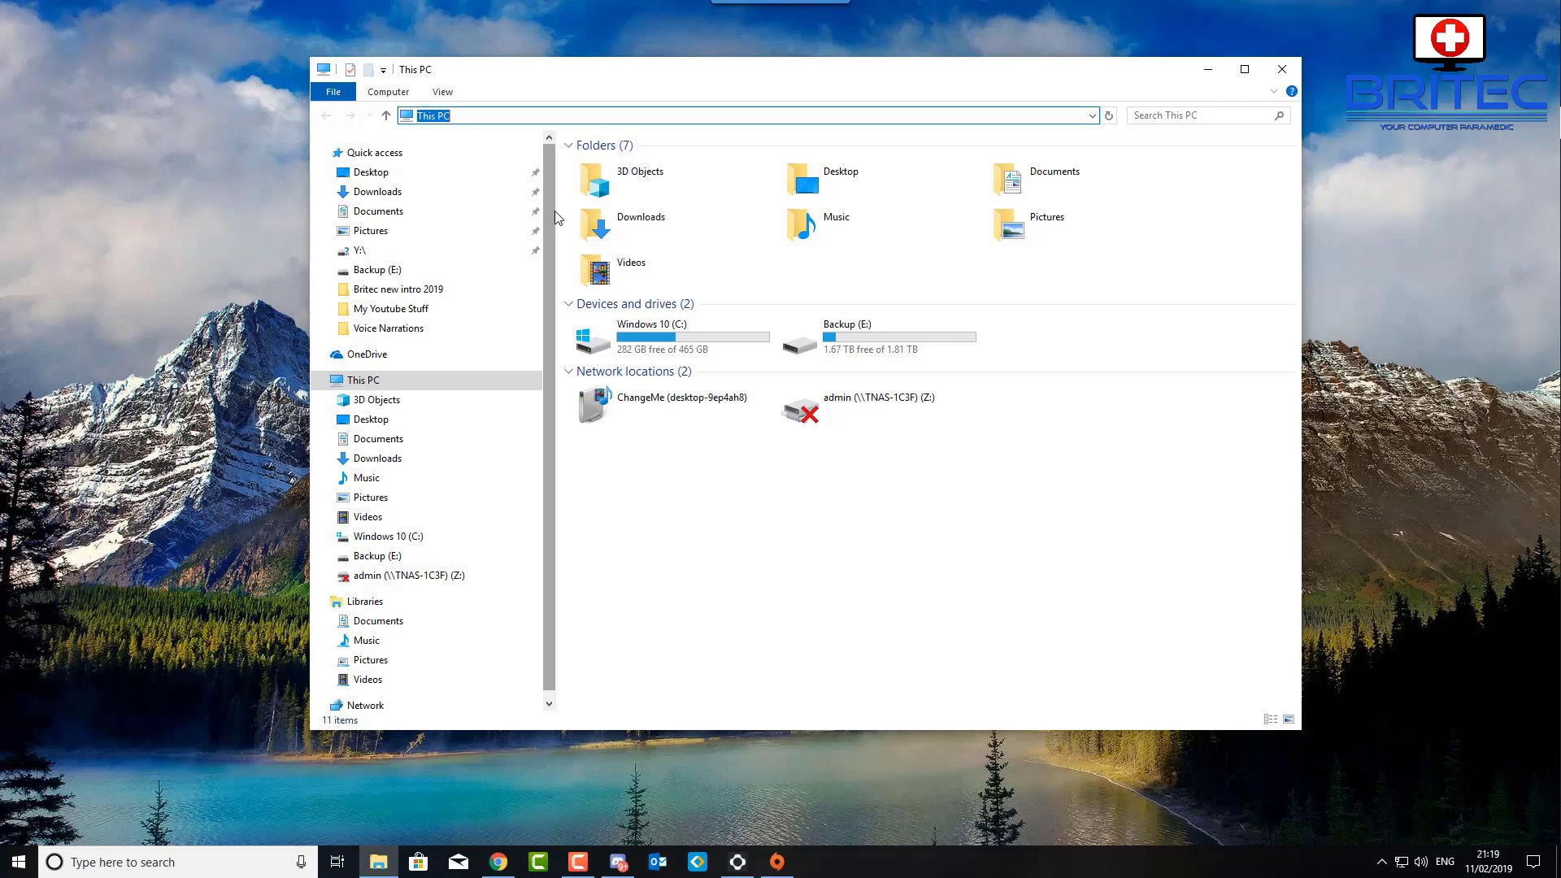
{"action": "type", "text": "\\\\loca"}
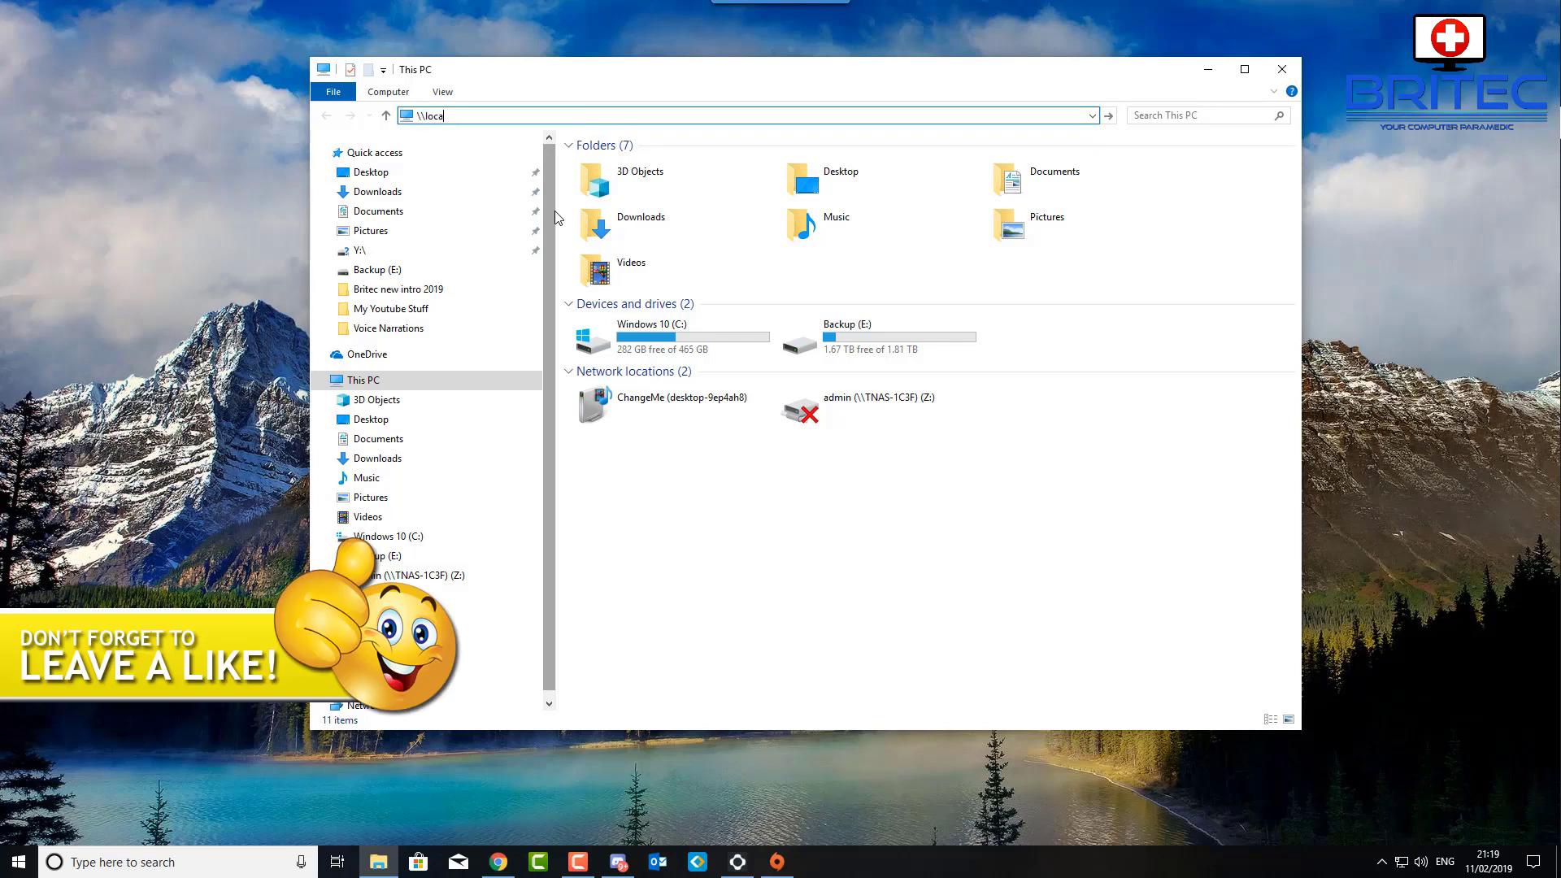
{"action": "type", "text": "lhost"}
- Browse to \\localhost and bring up the Sharing settings of the Videos share
{"action": "key", "text": "Return"}
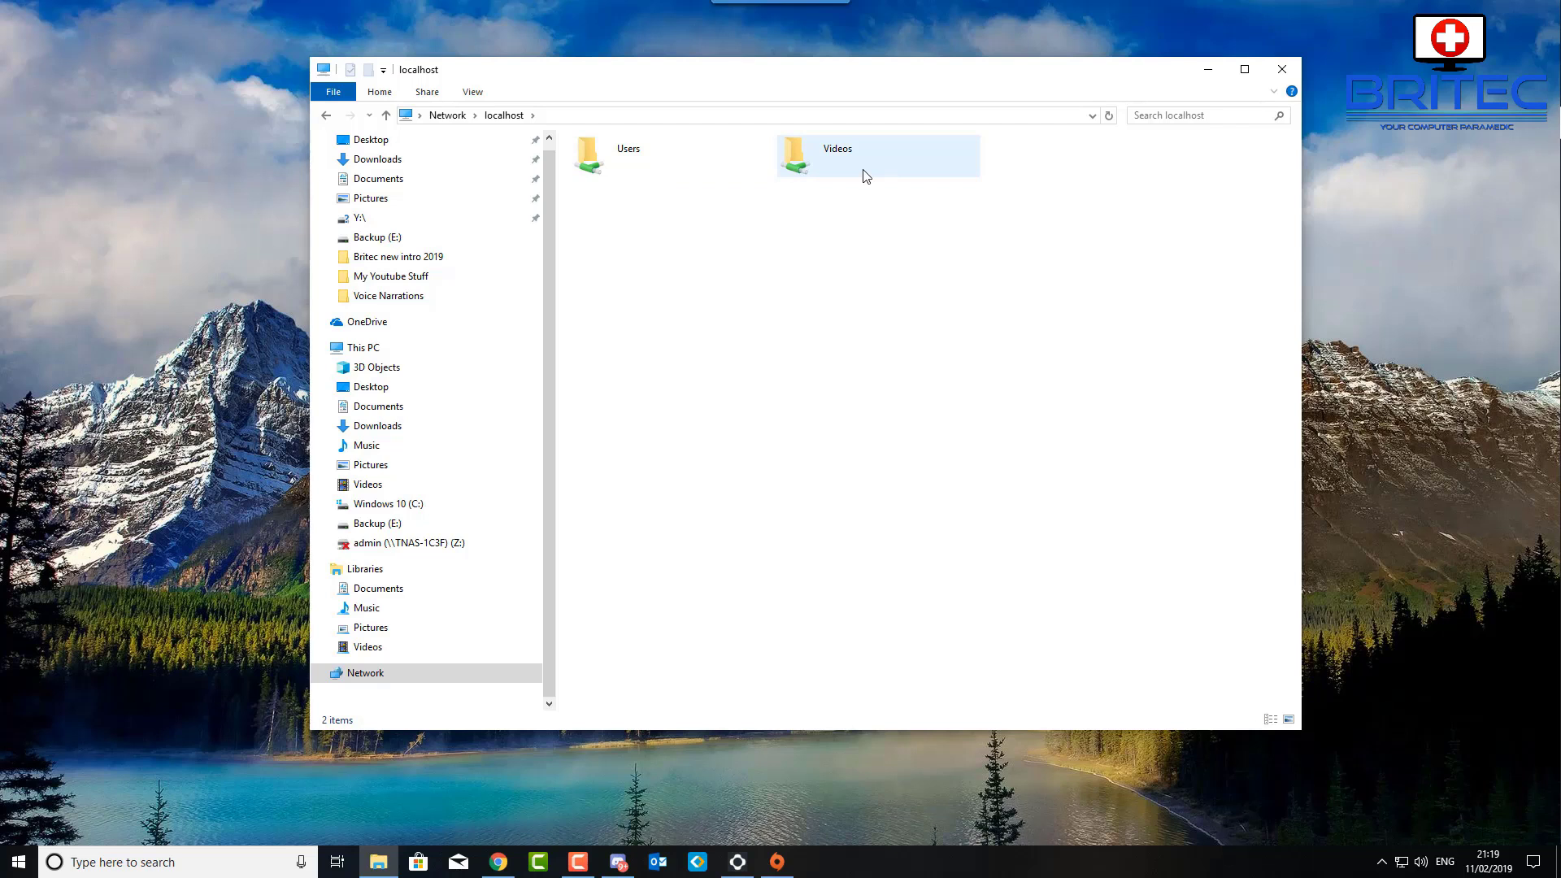
{"action": "right_click", "coordinate": [816, 164]}
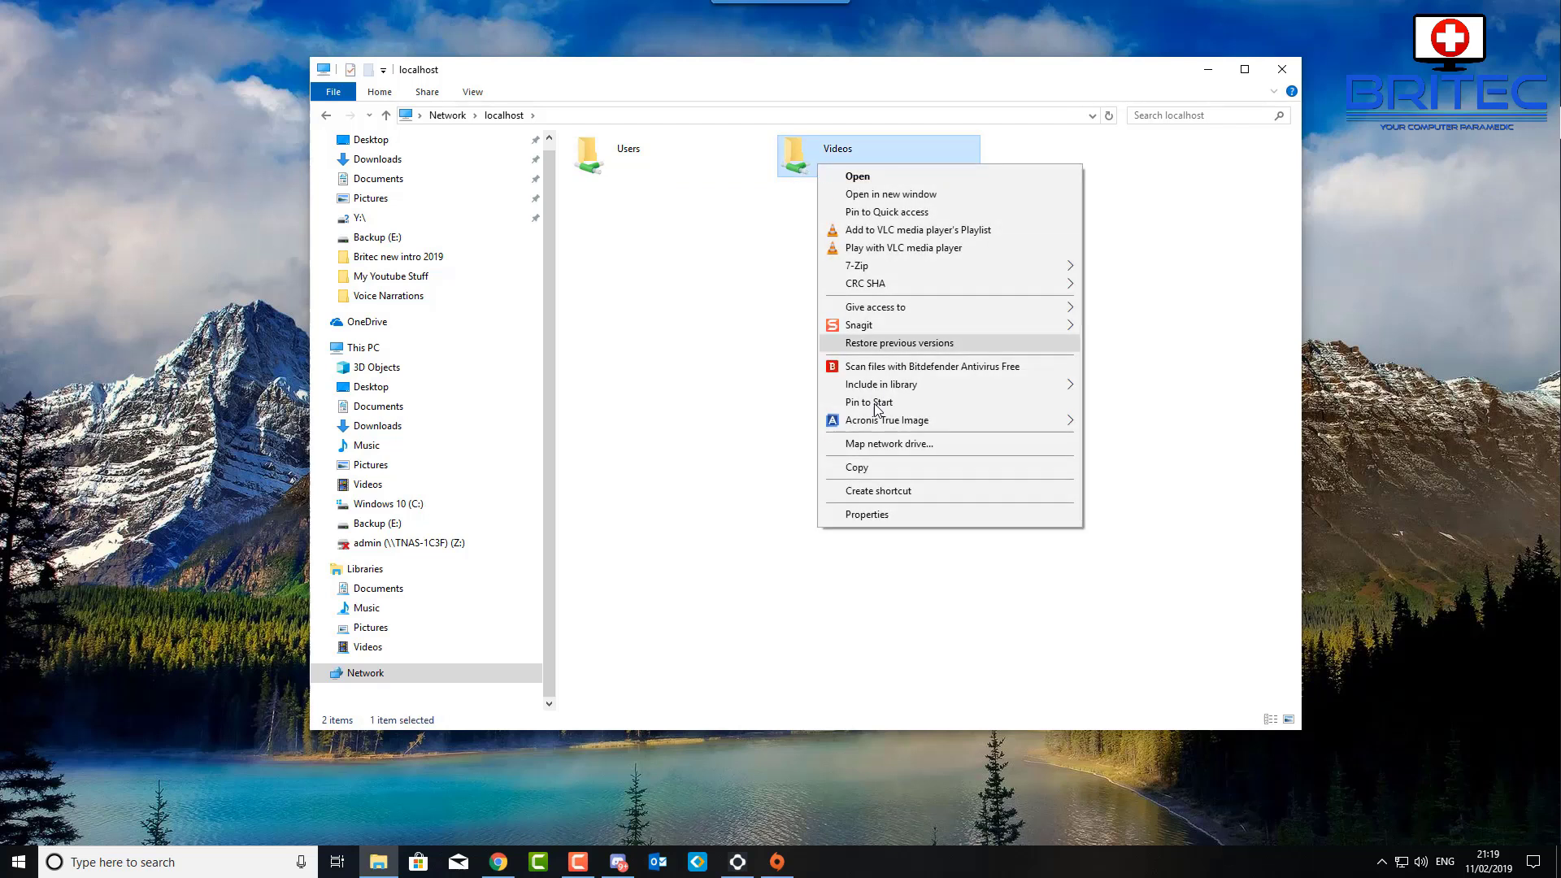
{"action": "left_click", "coordinate": [889, 512]}
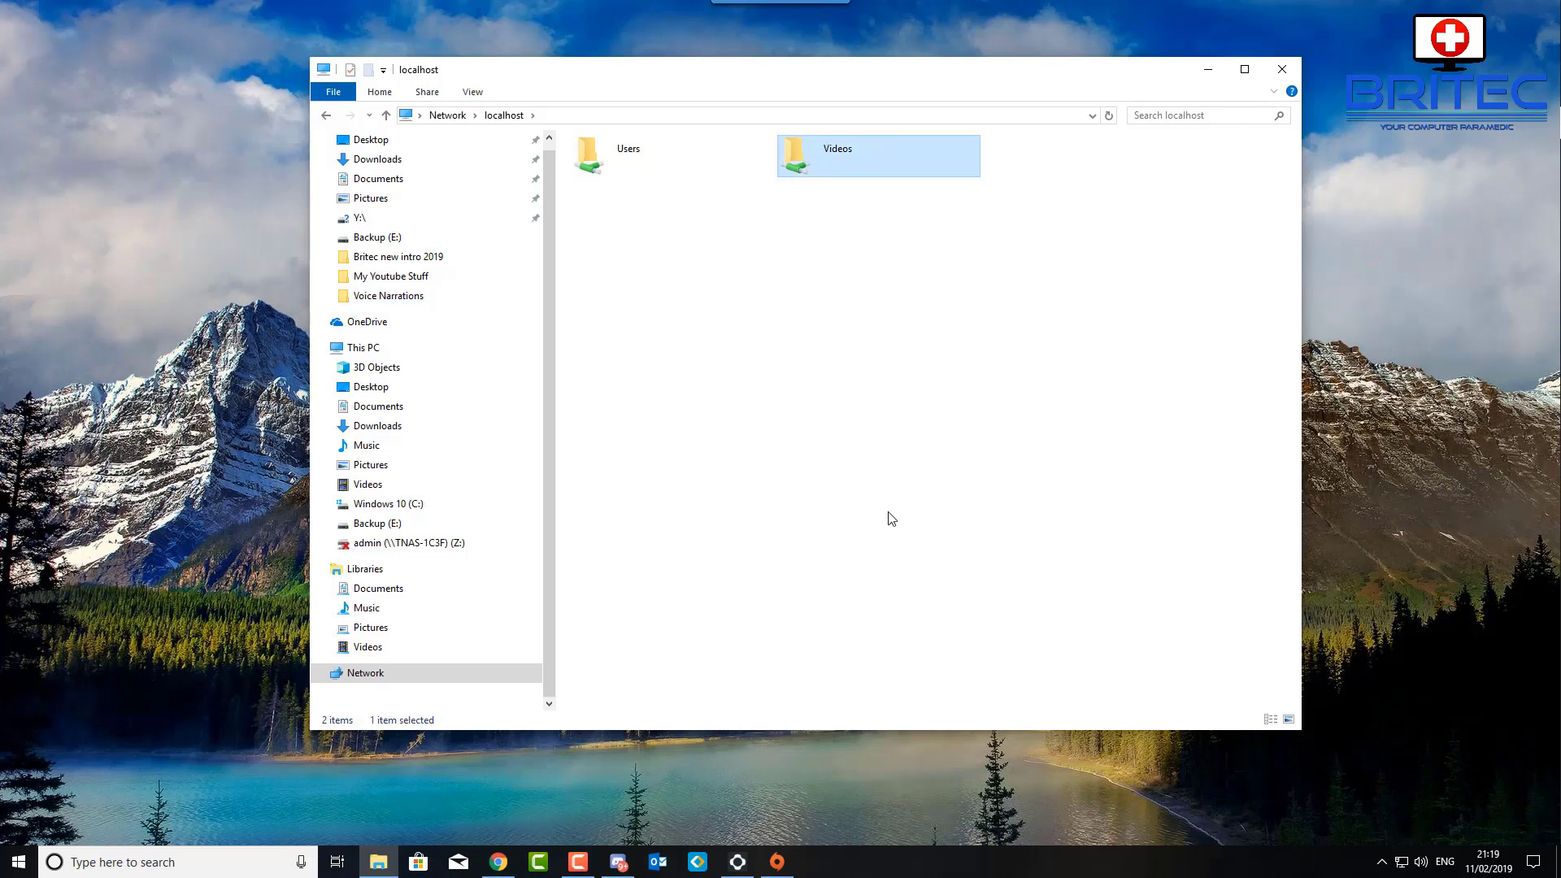
{"action": "left_click_drag", "start_coordinate": [973, 179], "coordinate": [797, 225]}
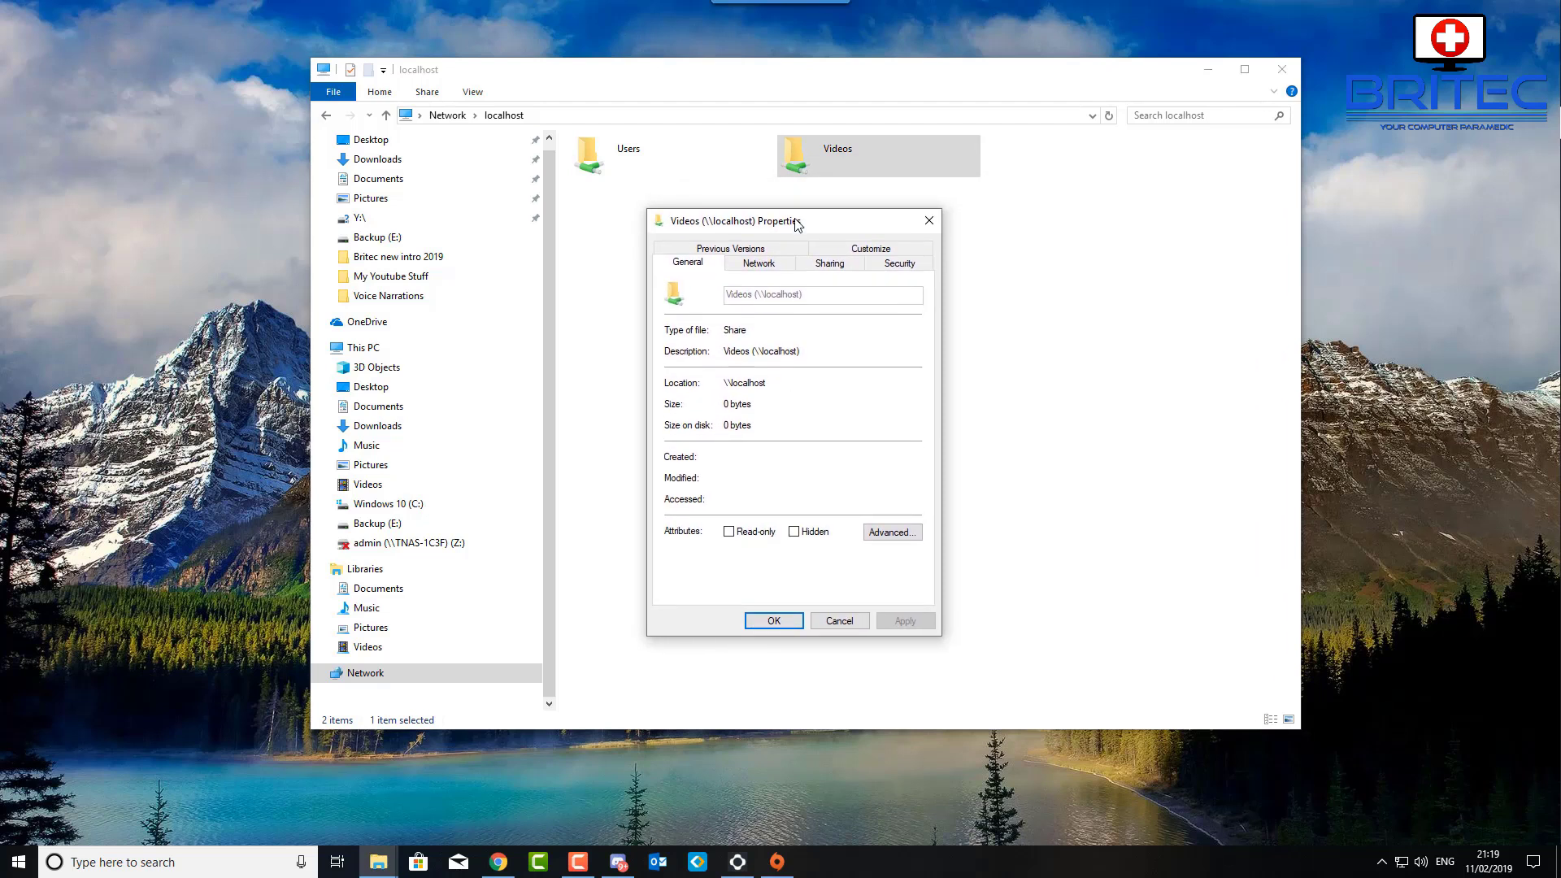
{"action": "left_click", "coordinate": [827, 275]}
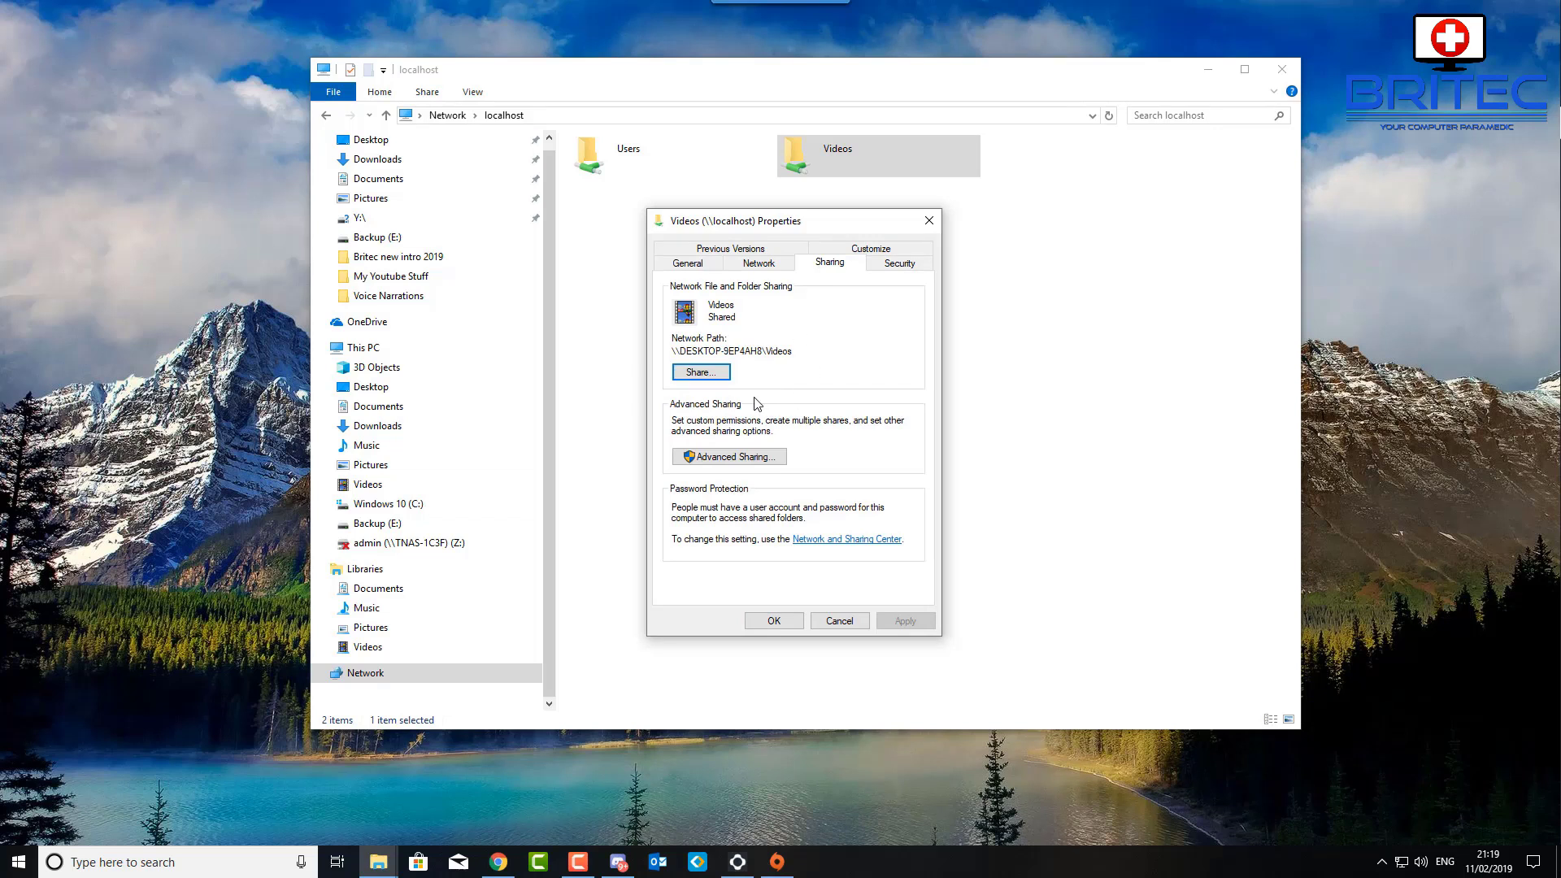
- In Advanced Sharing, uncheck Share this folder for Videos, apply, and close the properties
{"action": "left_click", "coordinate": [725, 458]}
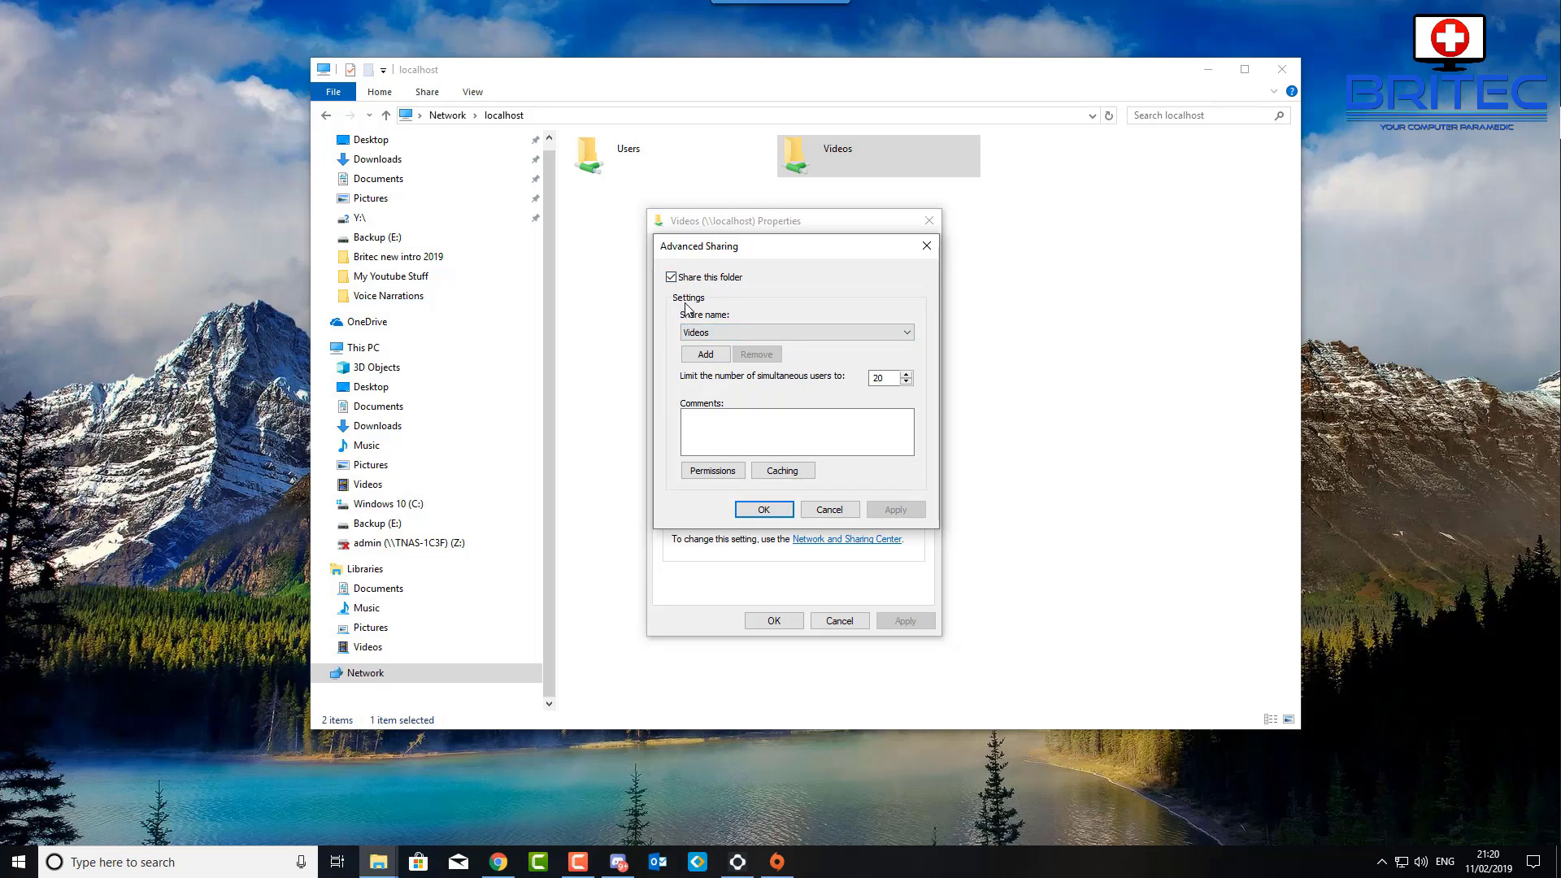
{"action": "left_click", "coordinate": [672, 277]}
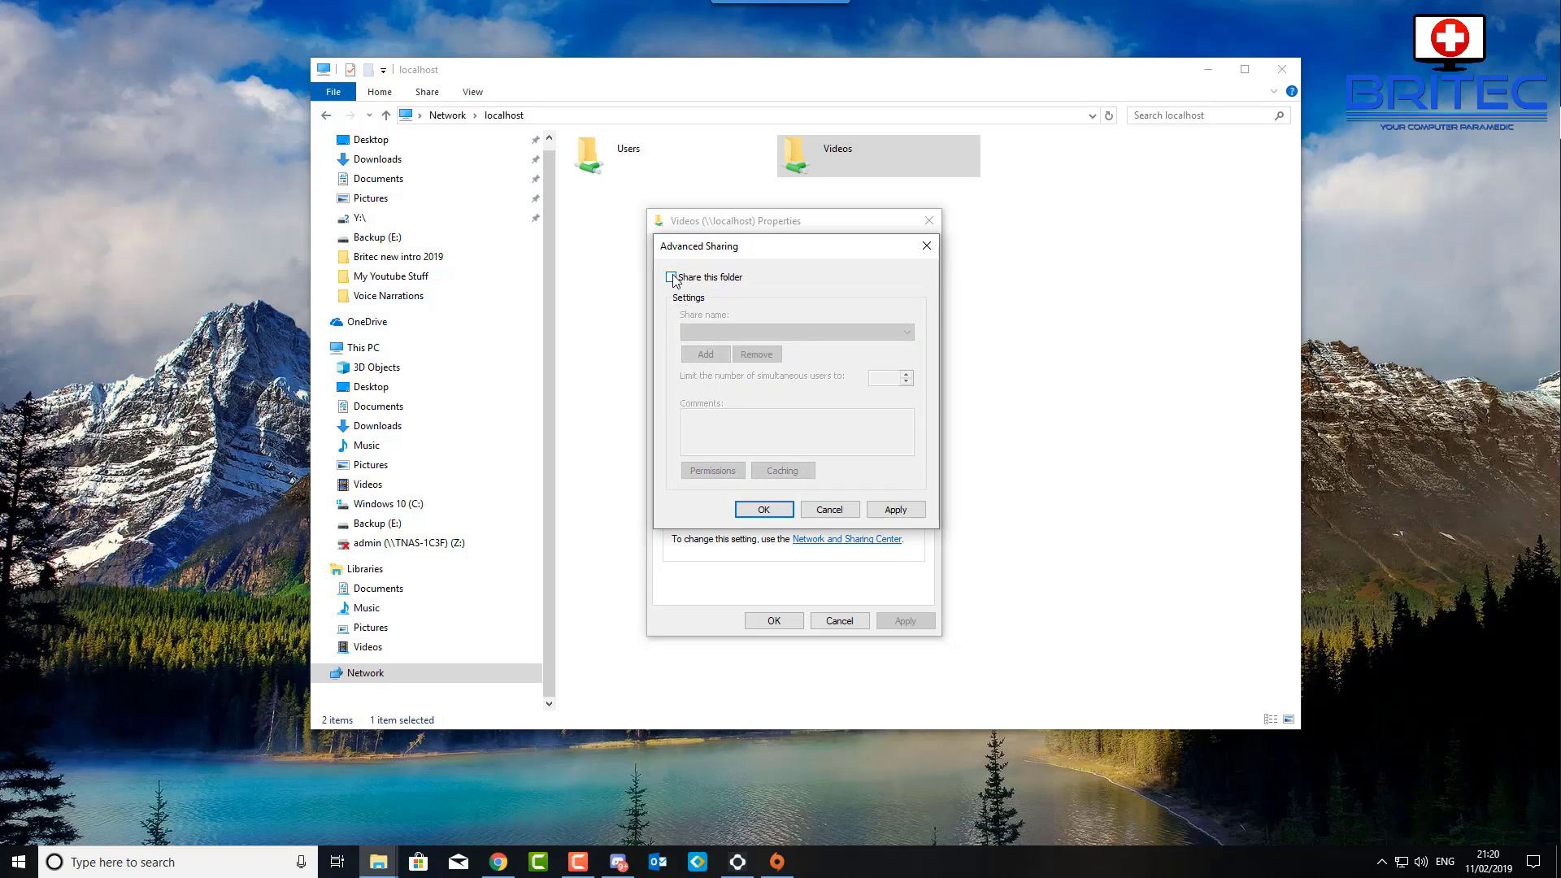
{"action": "left_click", "coordinate": [899, 515]}
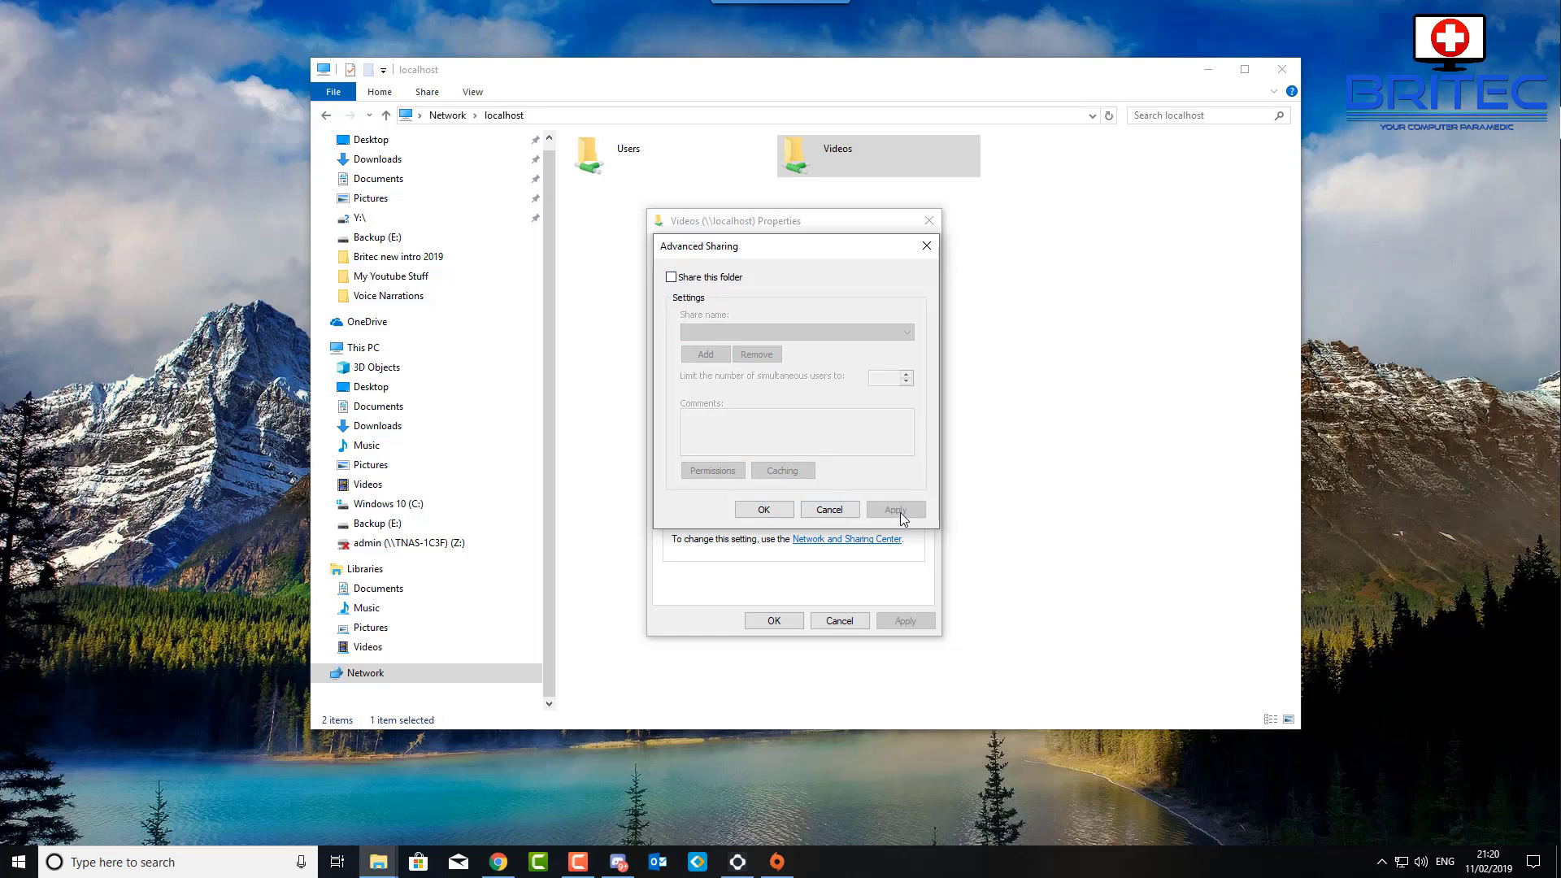
{"action": "left_click", "coordinate": [764, 510]}
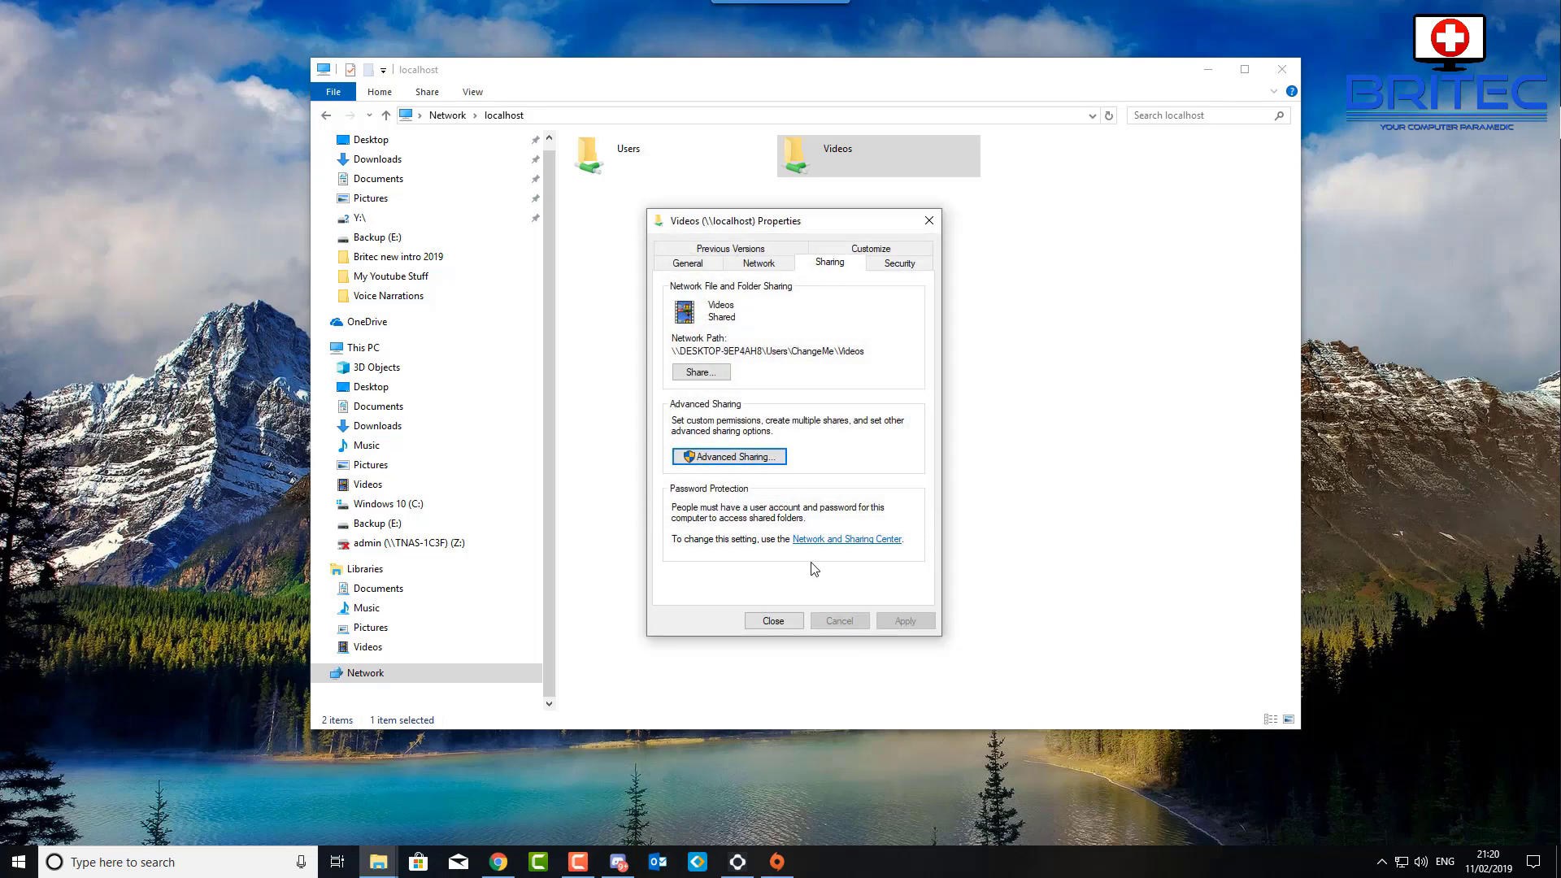
{"action": "left_click", "coordinate": [773, 622]}
- Refresh \\localhost and bring up Advanced Sharing for the Users share
{"action": "right_click", "coordinate": [799, 299]}
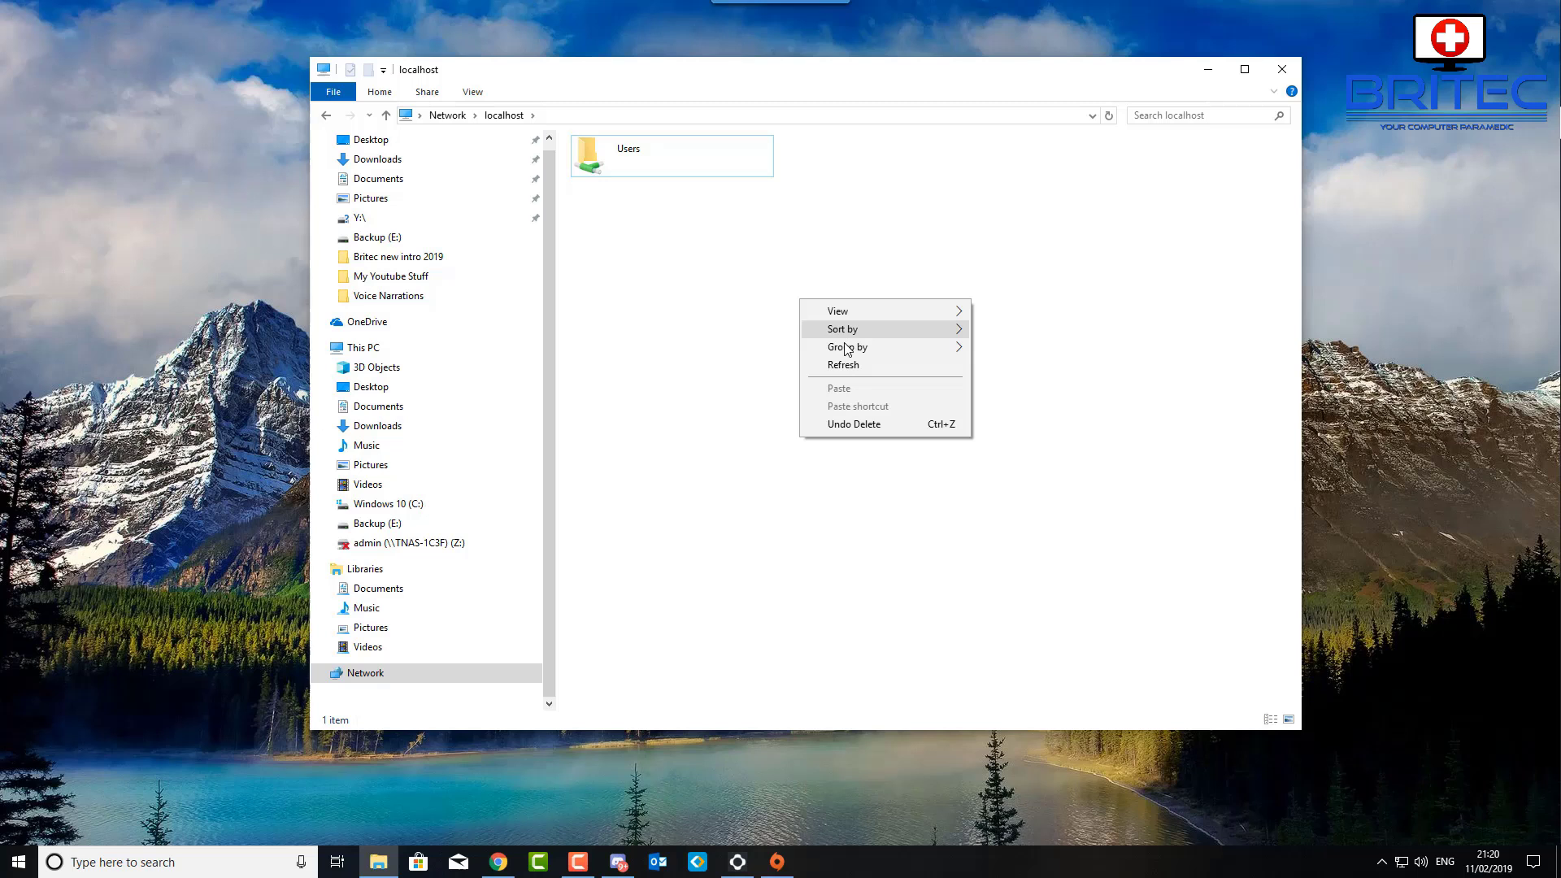
{"action": "left_click", "coordinate": [849, 367]}
{"action": "right_click", "coordinate": [642, 153]}
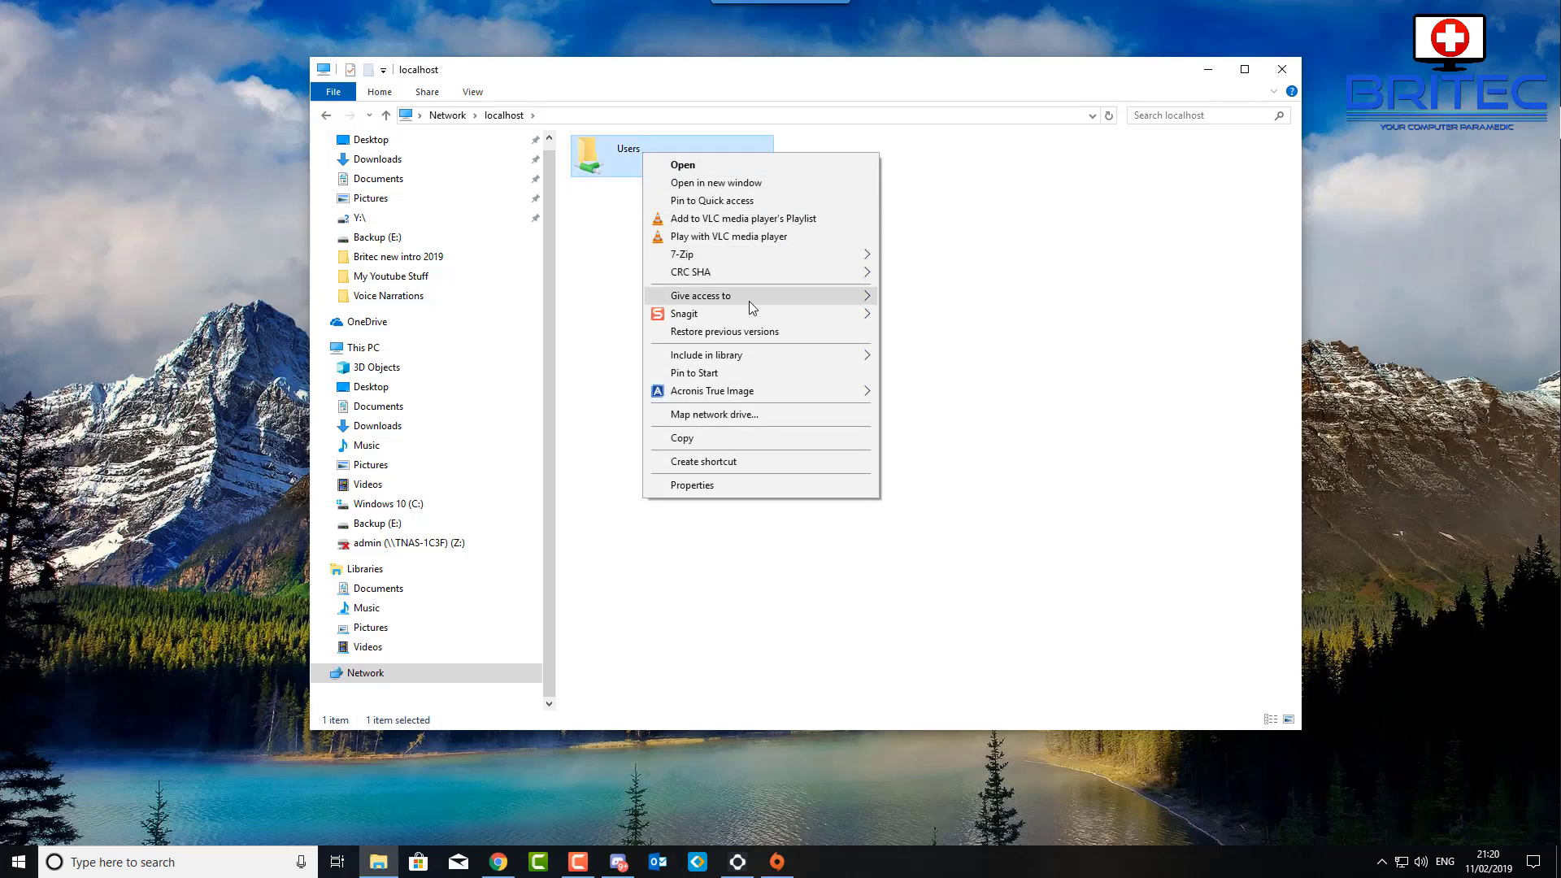
{"action": "mouse_move", "coordinate": [749, 302]}
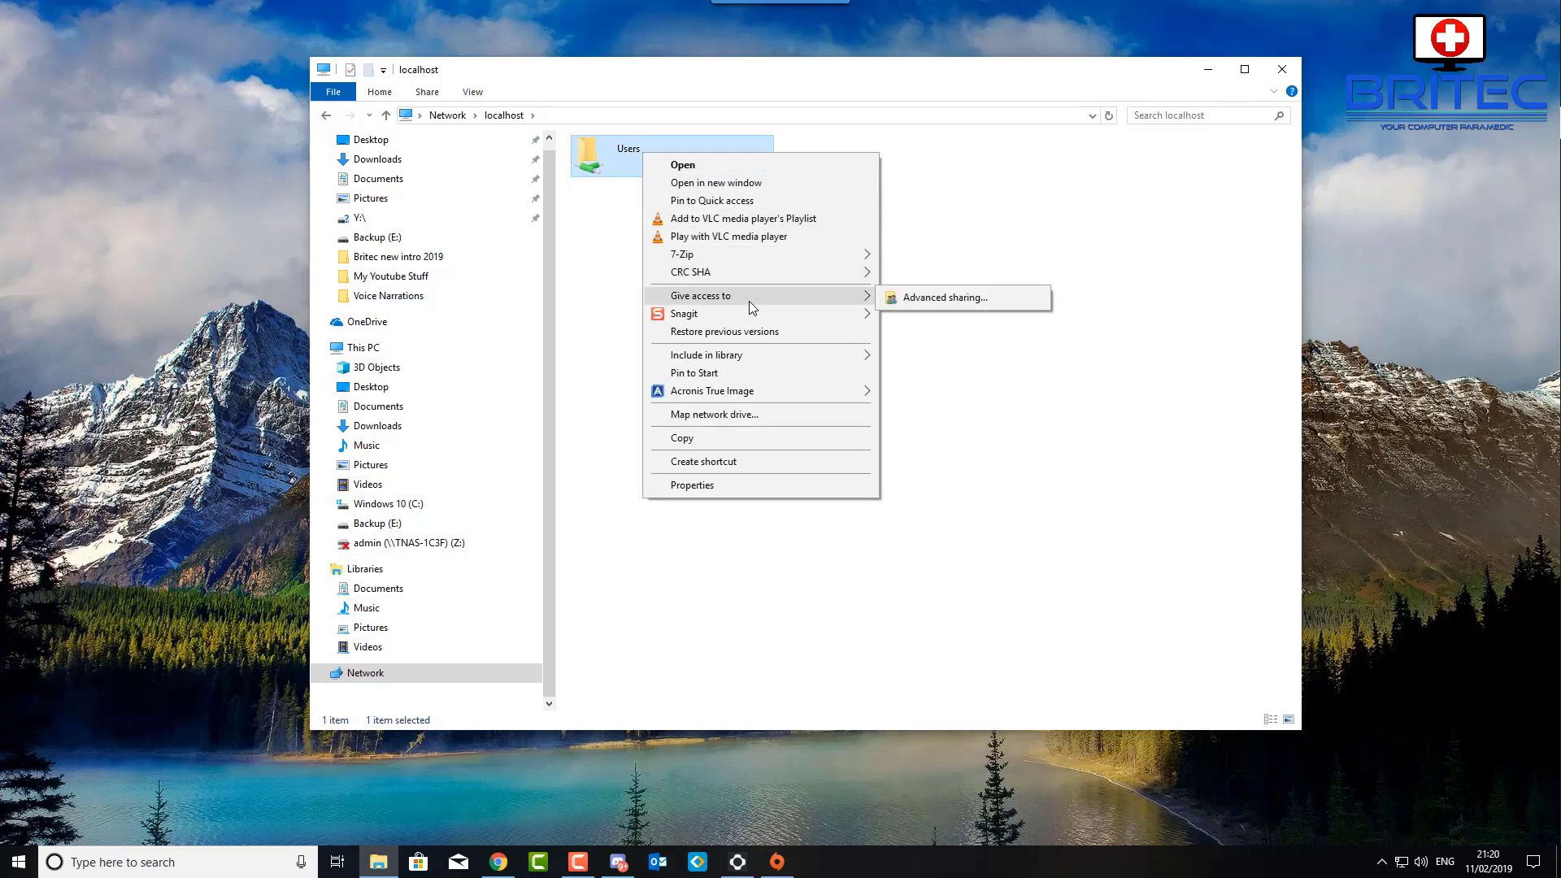
{"action": "left_click", "coordinate": [919, 299]}
{"action": "left_click_drag", "start_coordinate": [1041, 312], "coordinate": [851, 218]}
{"action": "left_click", "coordinate": [820, 452]}
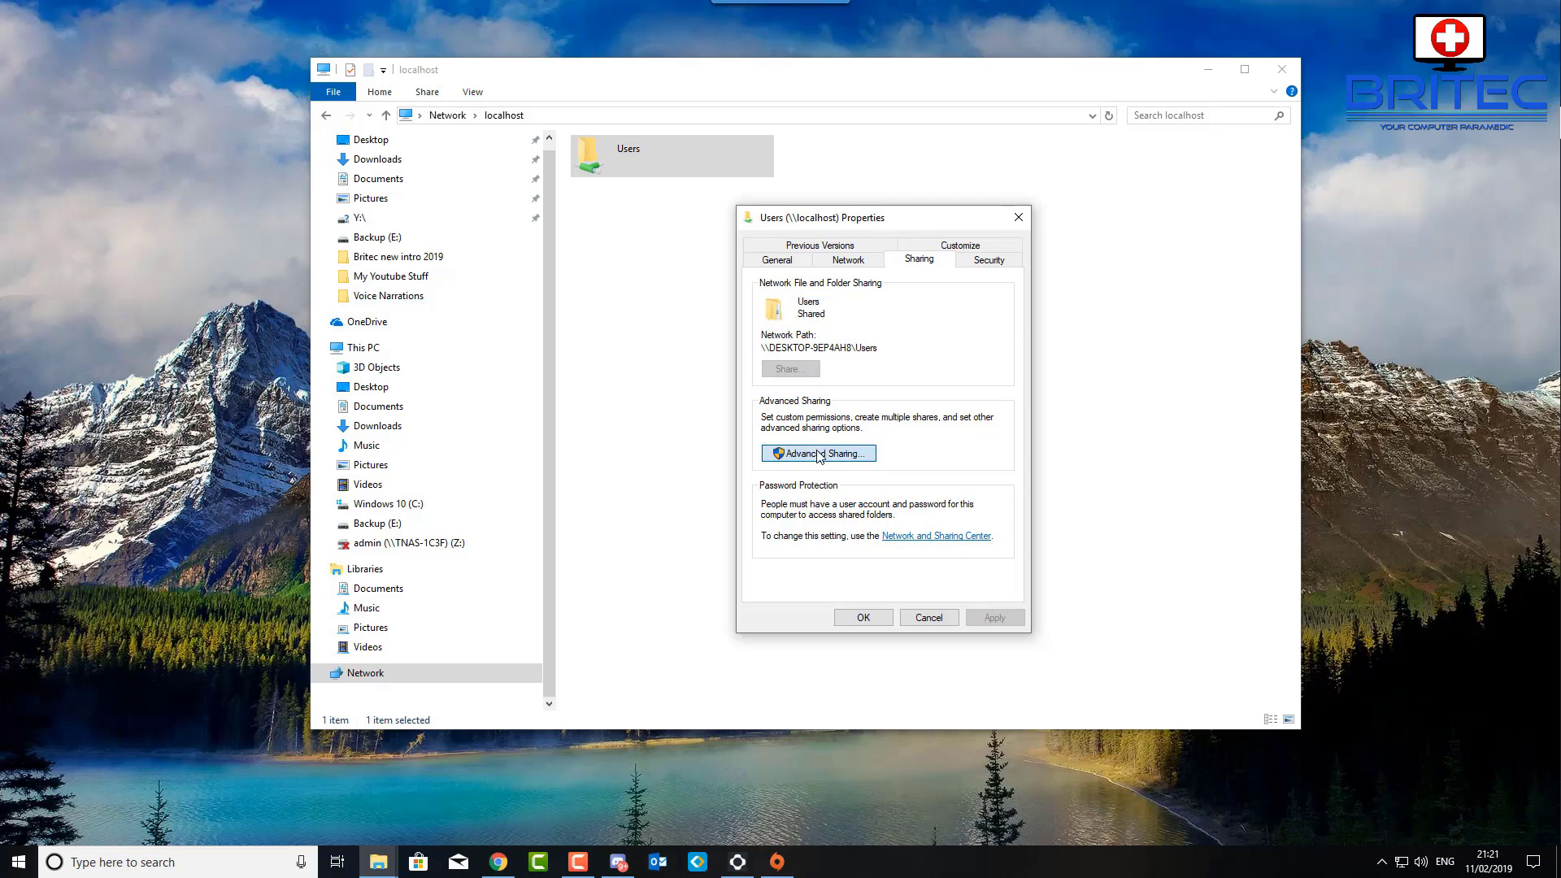
- Turn off Share this folder for Users, disconnecting its two users, and close the properties
{"action": "left_click", "coordinate": [761, 275]}
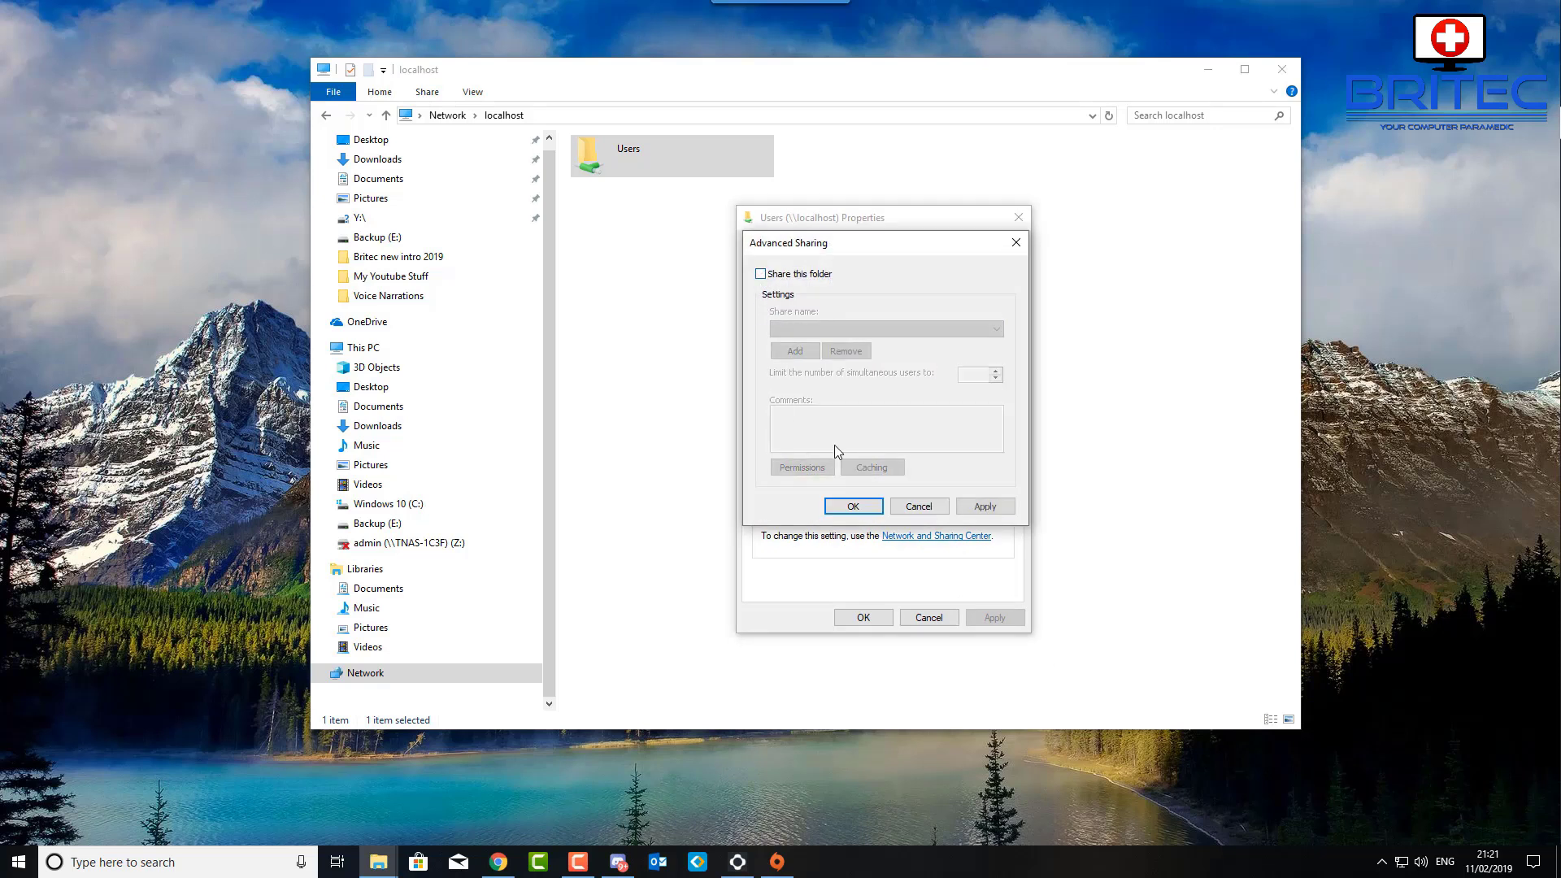
{"action": "left_click", "coordinate": [985, 507]}
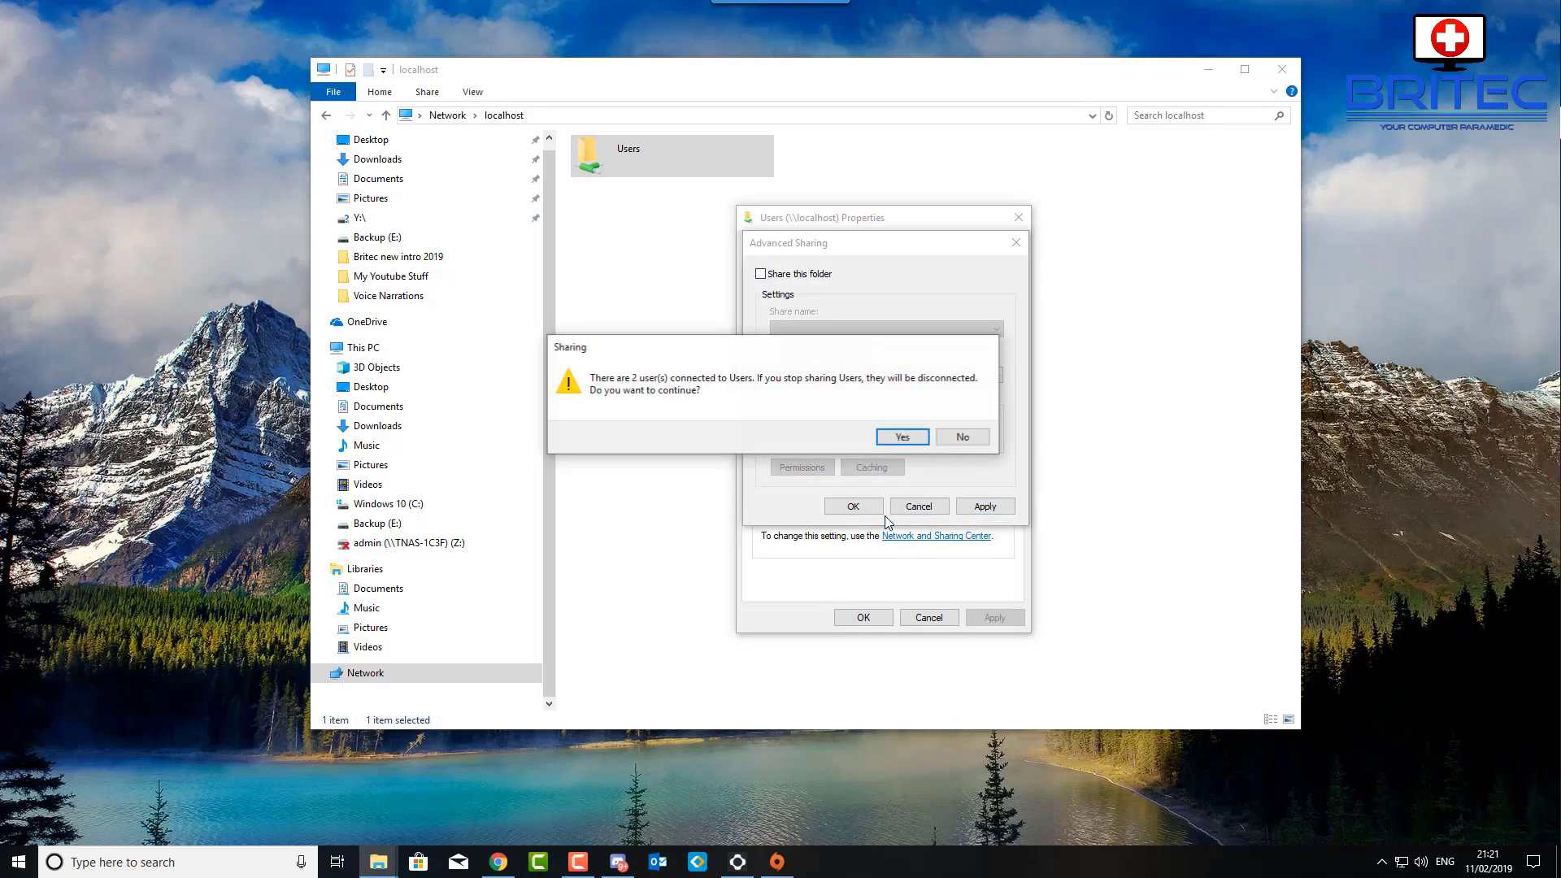
{"action": "left_click", "coordinate": [895, 439]}
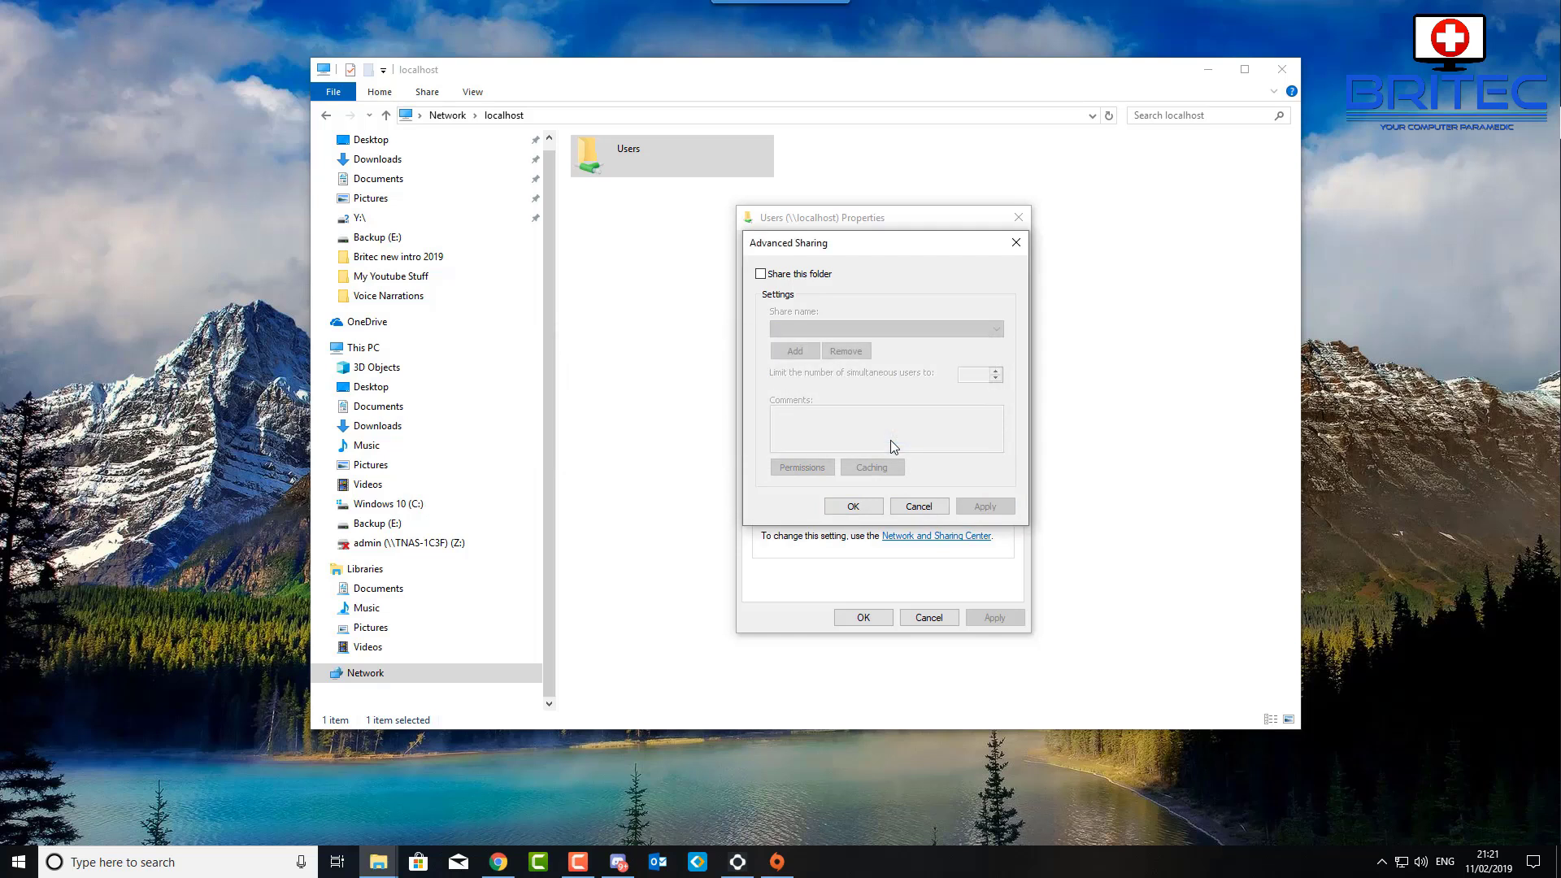
{"action": "left_click", "coordinate": [847, 508]}
{"action": "left_click", "coordinate": [864, 619]}
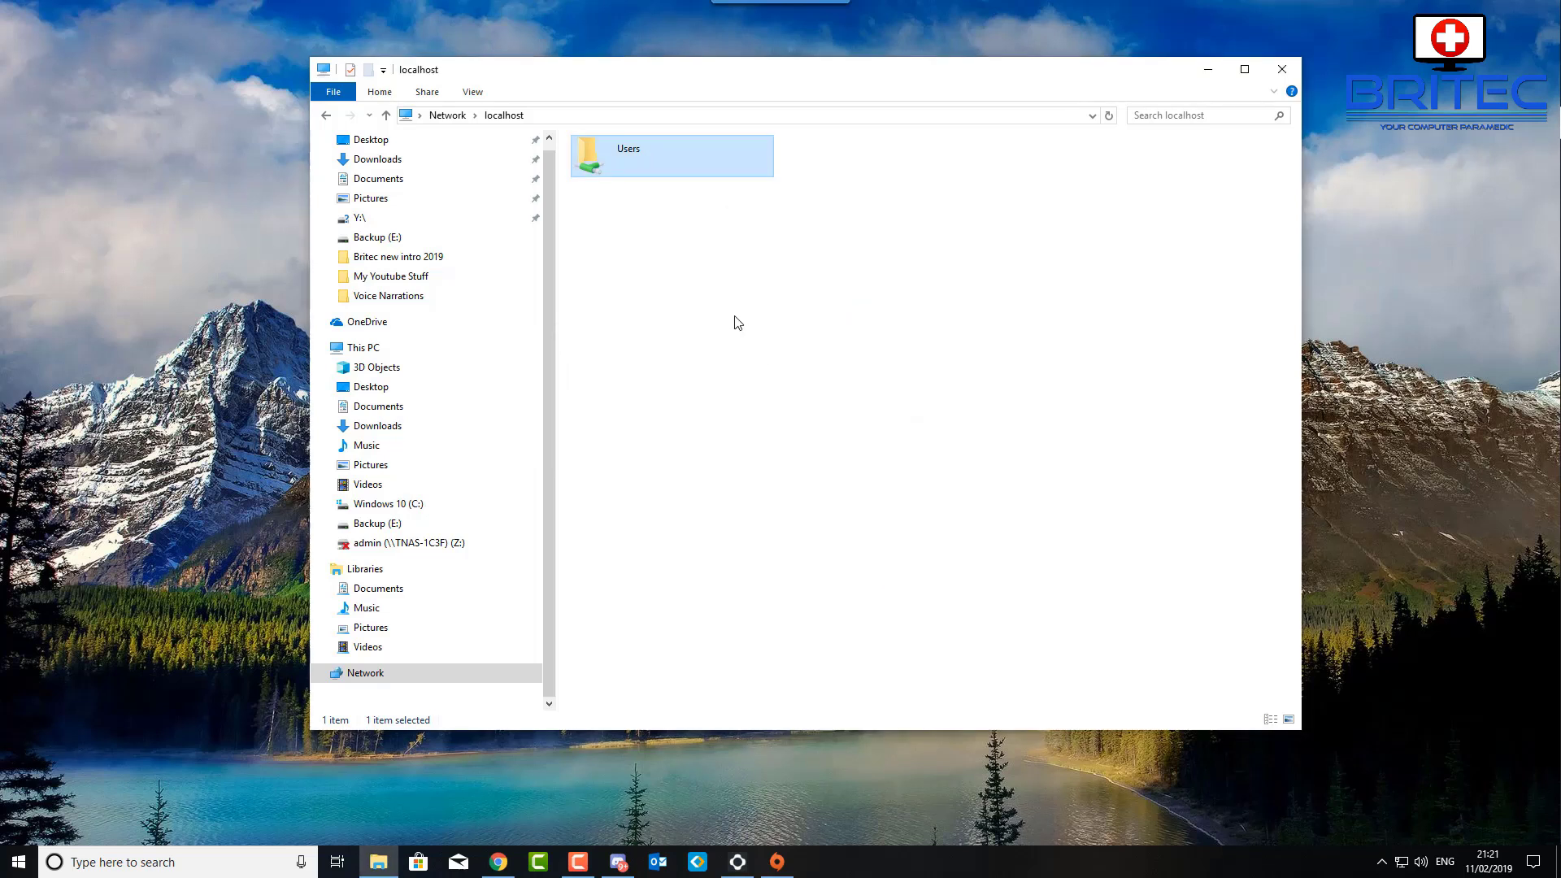
{"action": "right_click", "coordinate": [799, 313]}
- Verify \\localhost is empty by refreshing and reopening it, then restart File Explorer on This PC
{"action": "left_click", "coordinate": [864, 379]}
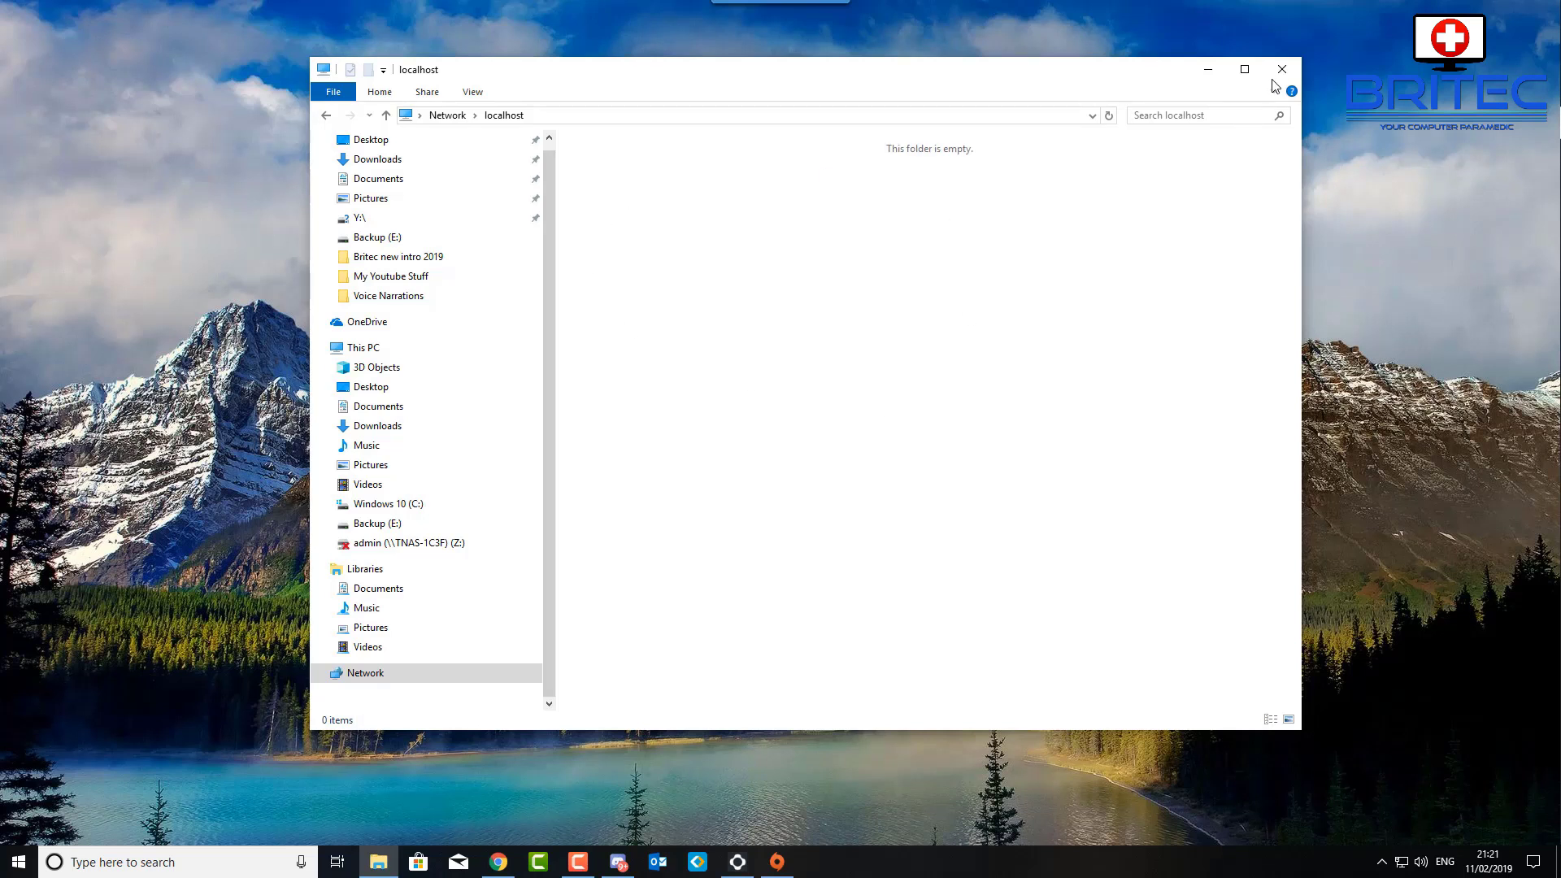
{"action": "left_click", "coordinate": [327, 116]}
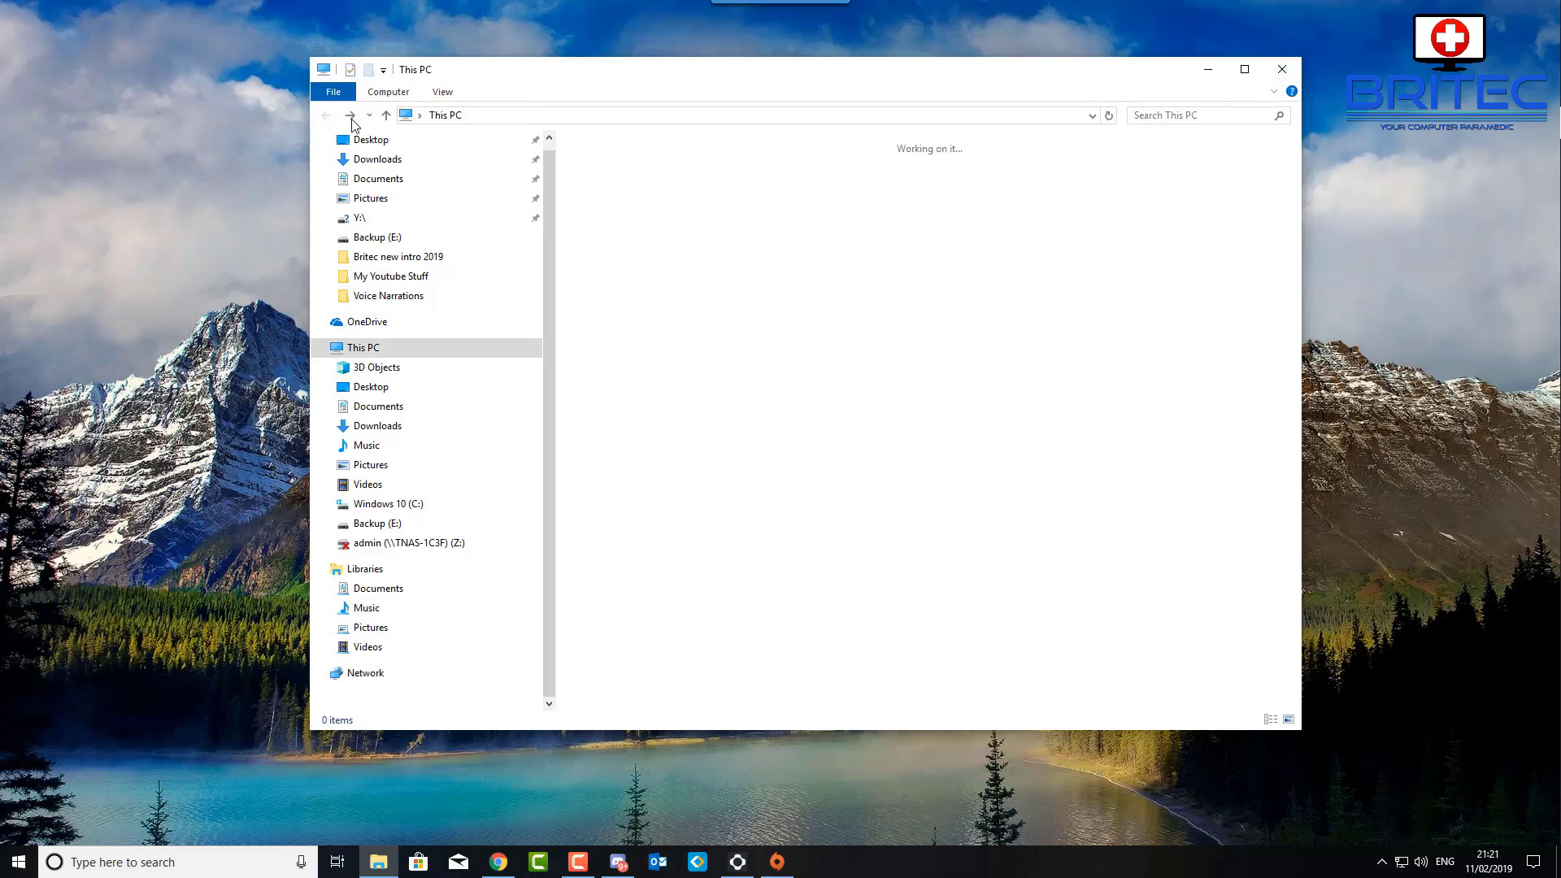
{"action": "left_click", "coordinate": [415, 117]}
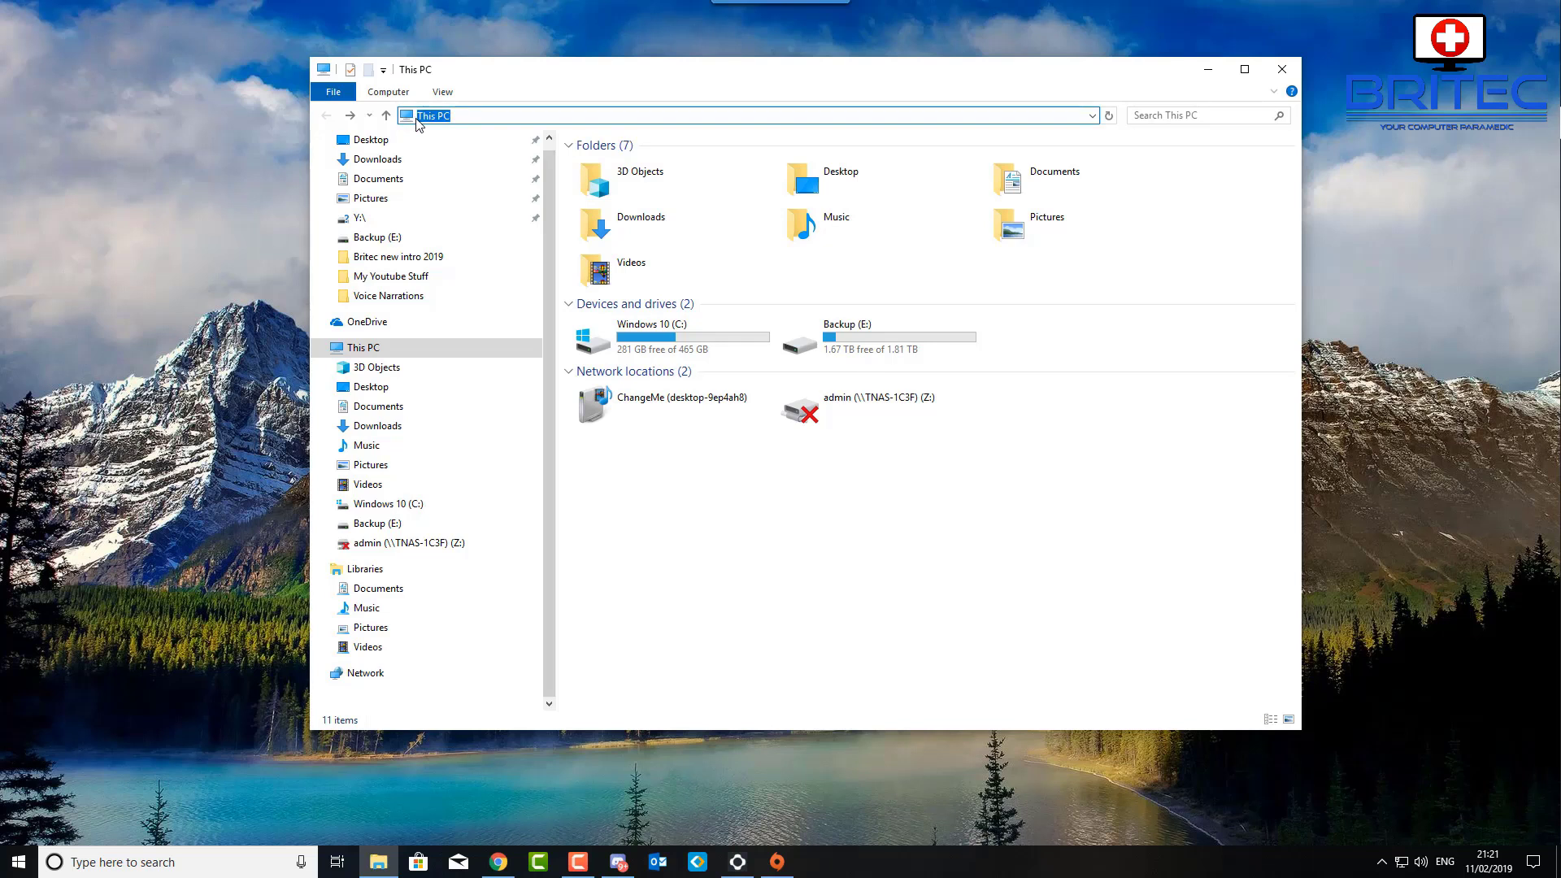
{"action": "type", "text": "\\\\localhost"}
{"action": "key", "text": "Return"}
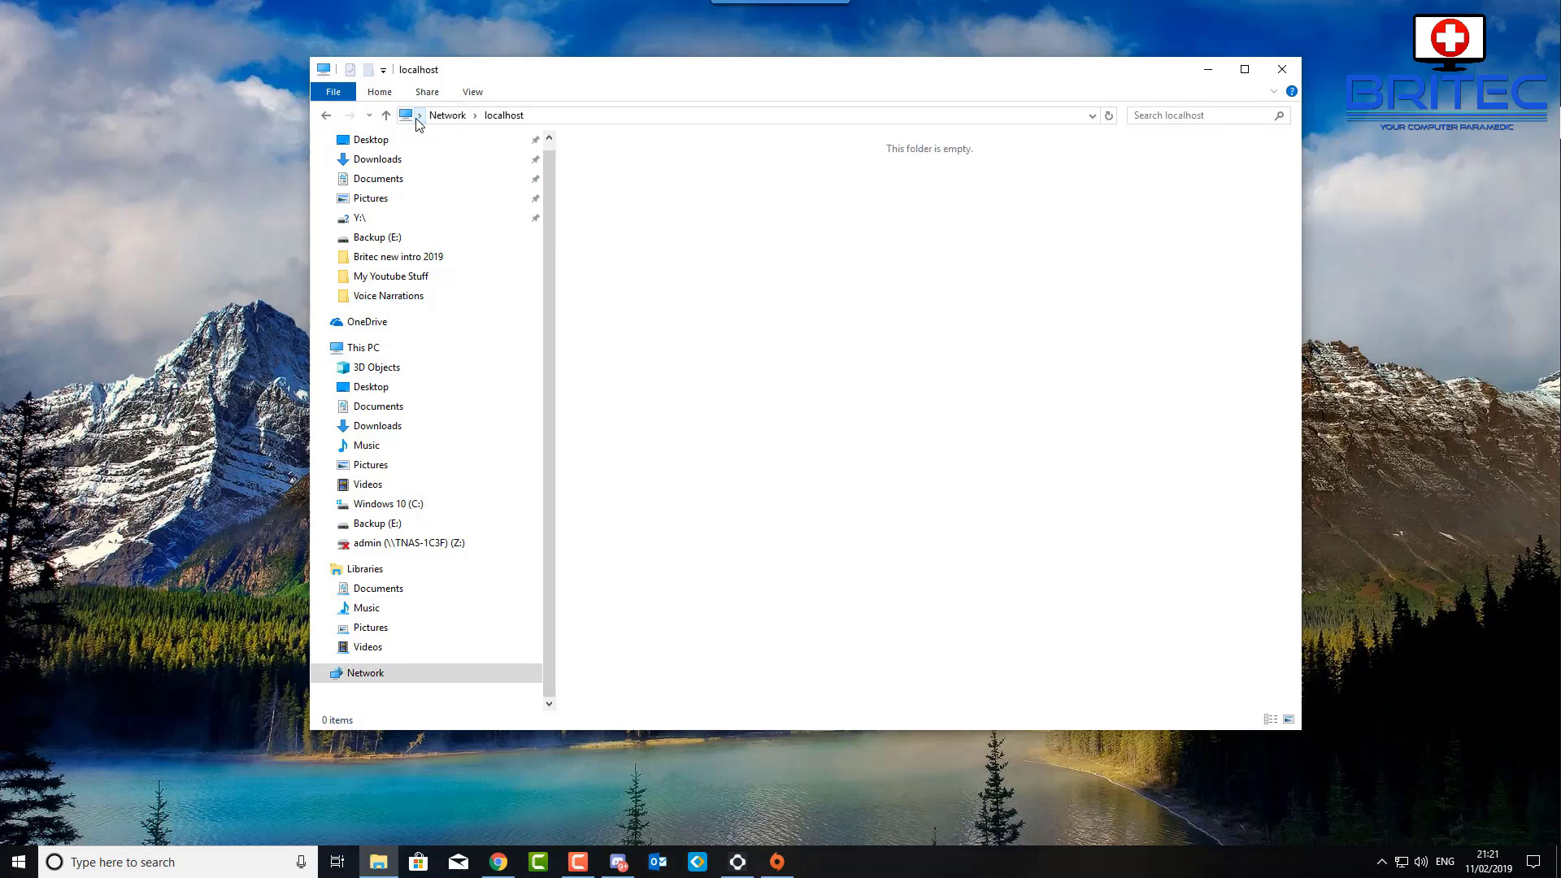
{"action": "left_click", "coordinate": [1283, 70]}
{"action": "left_click", "coordinate": [379, 862]}
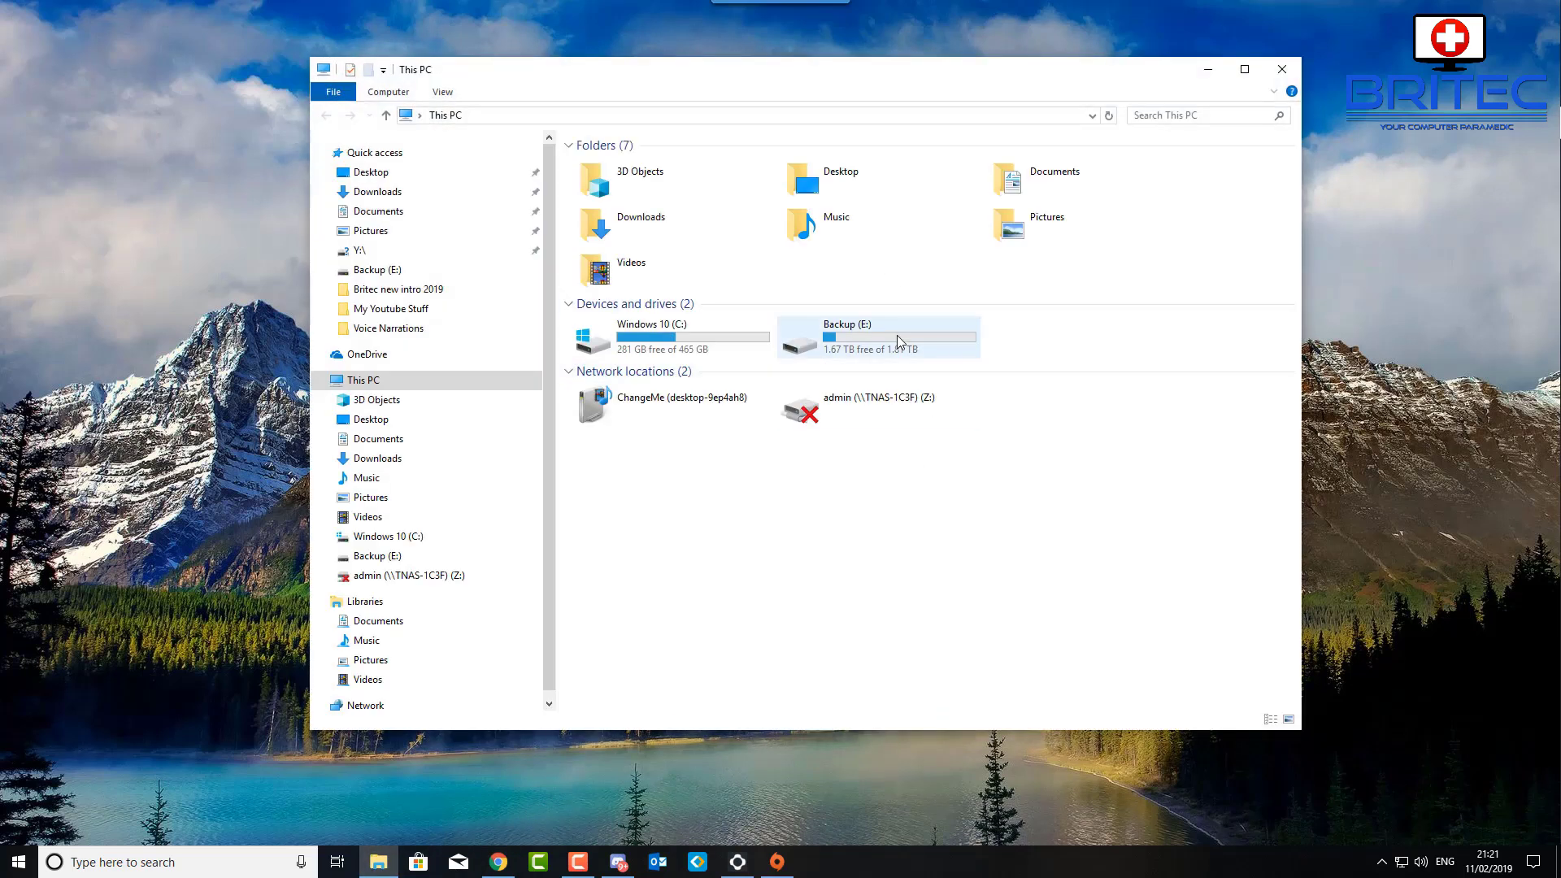
- Open Backup (E:) and show the Give access to menu for Youtube Videos 9-01-2019
{"action": "double_click", "coordinate": [853, 340]}
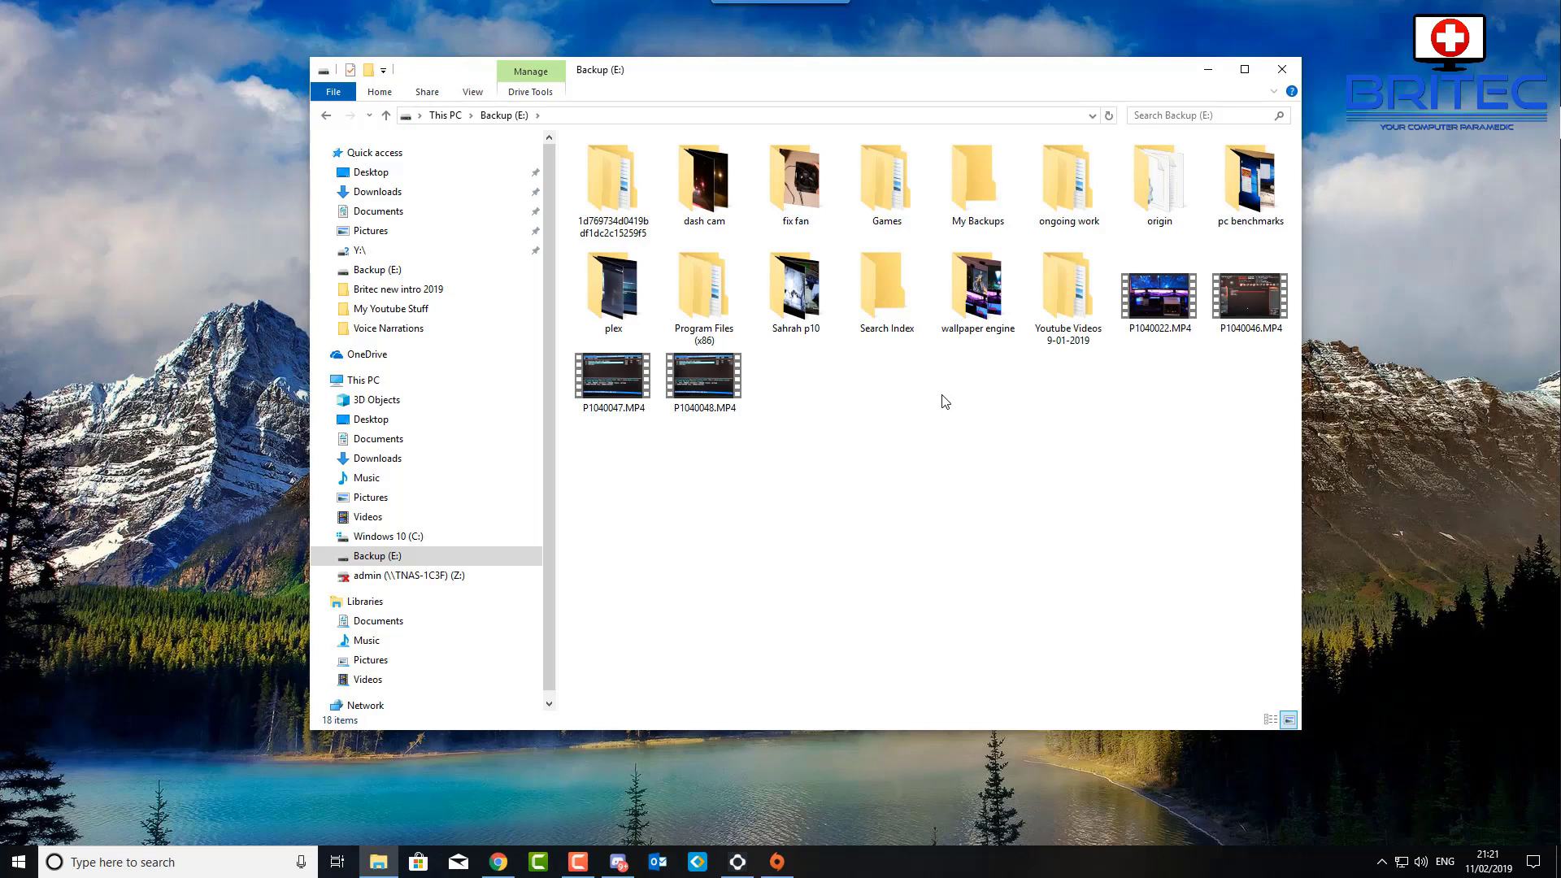
{"action": "right_click", "coordinate": [1057, 320]}
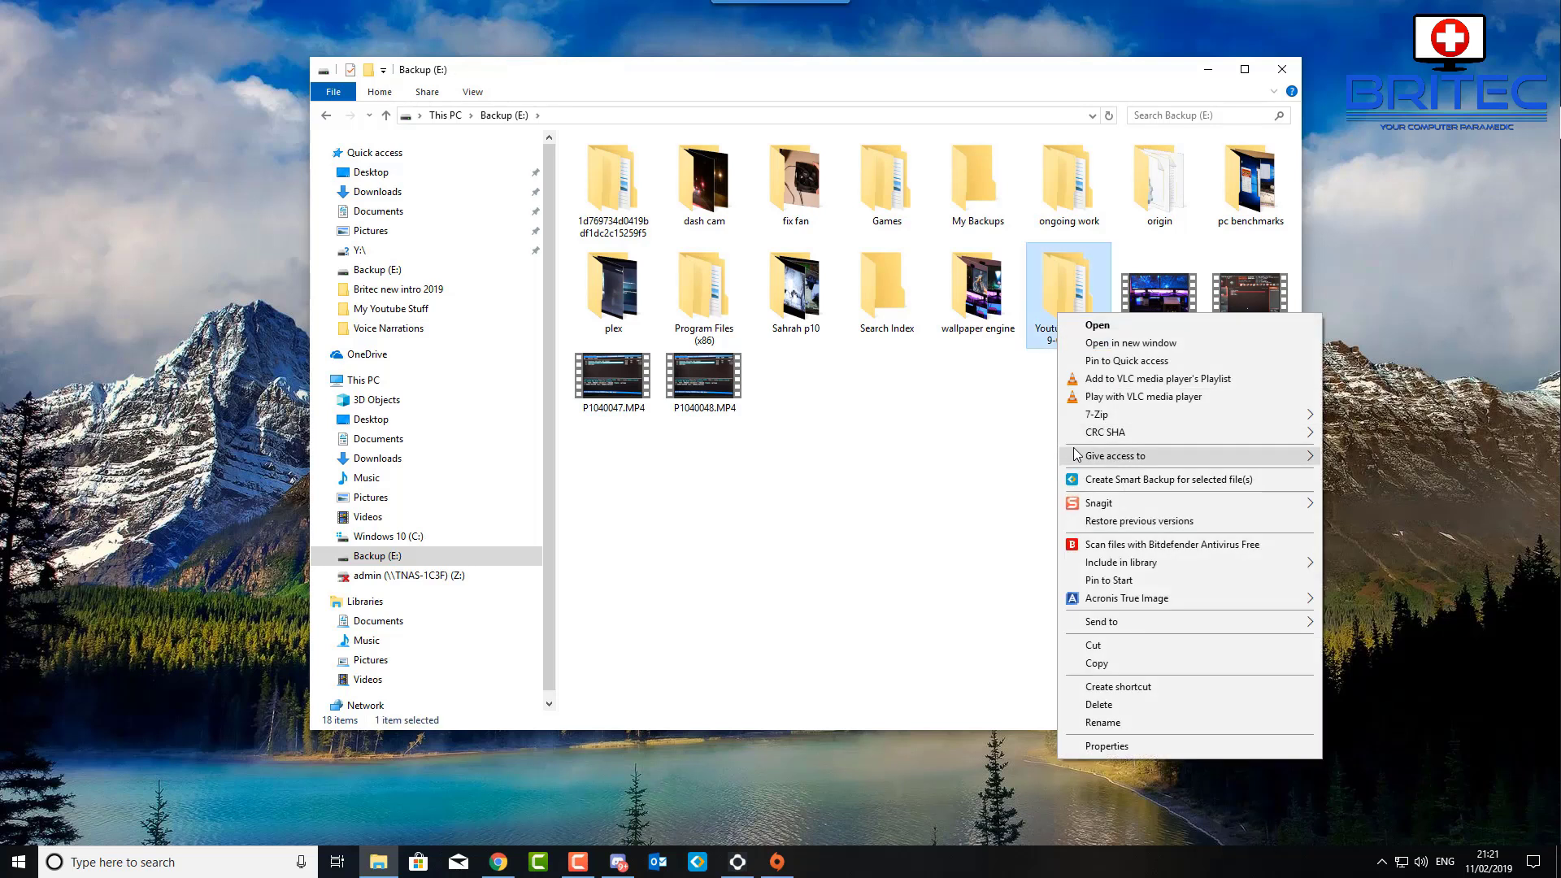
{"action": "mouse_move", "coordinate": [1076, 454]}
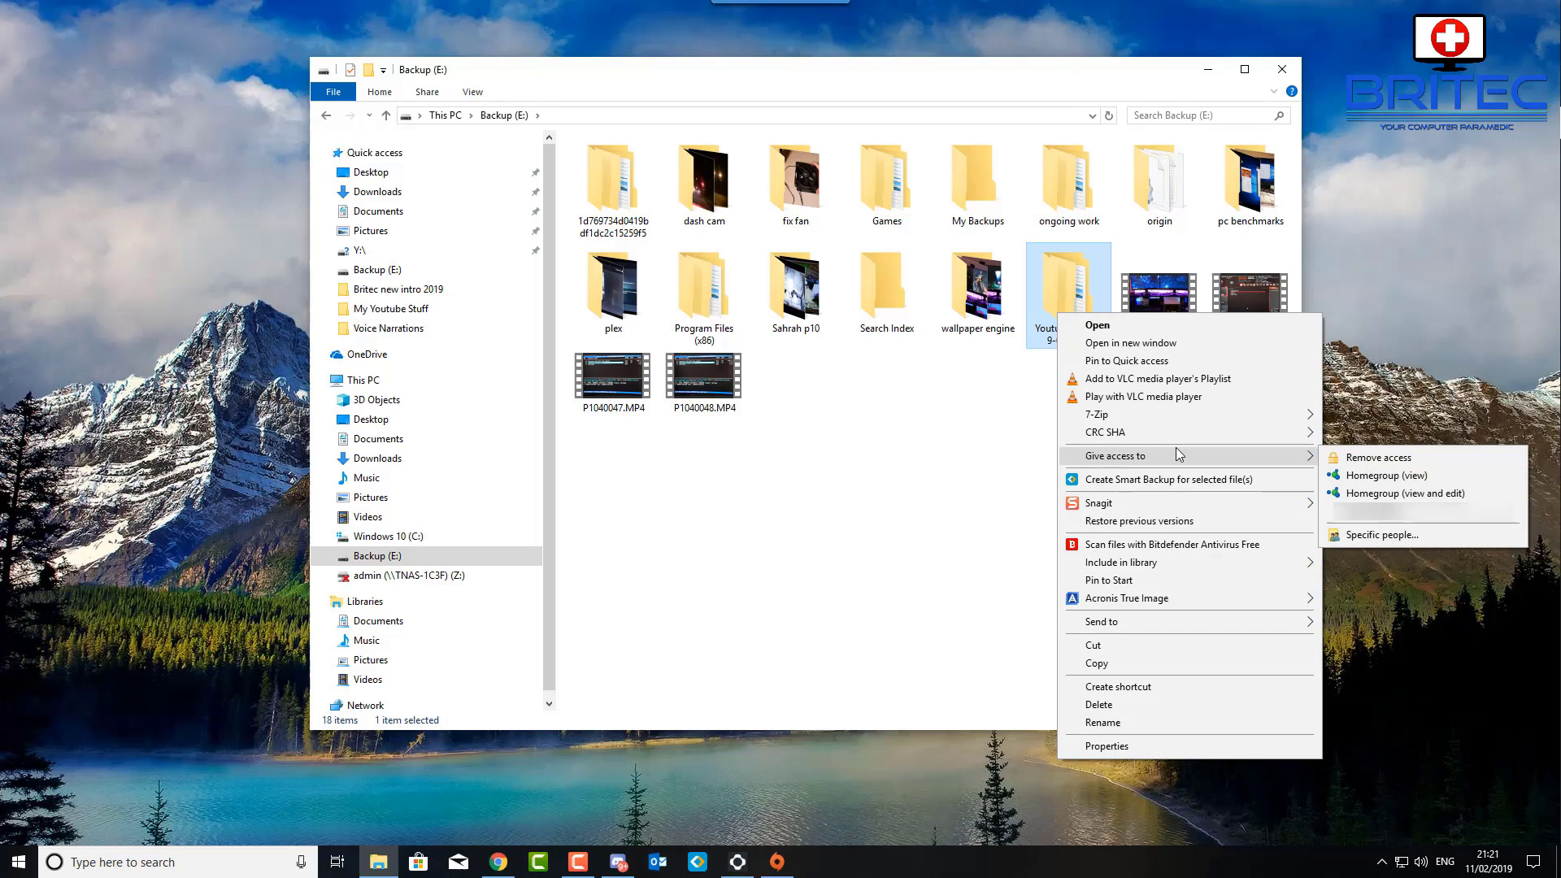
- Using Give access to > Specific people, add Everyone with Read/Write and share the folder
{"action": "left_click", "coordinate": [1383, 535]}
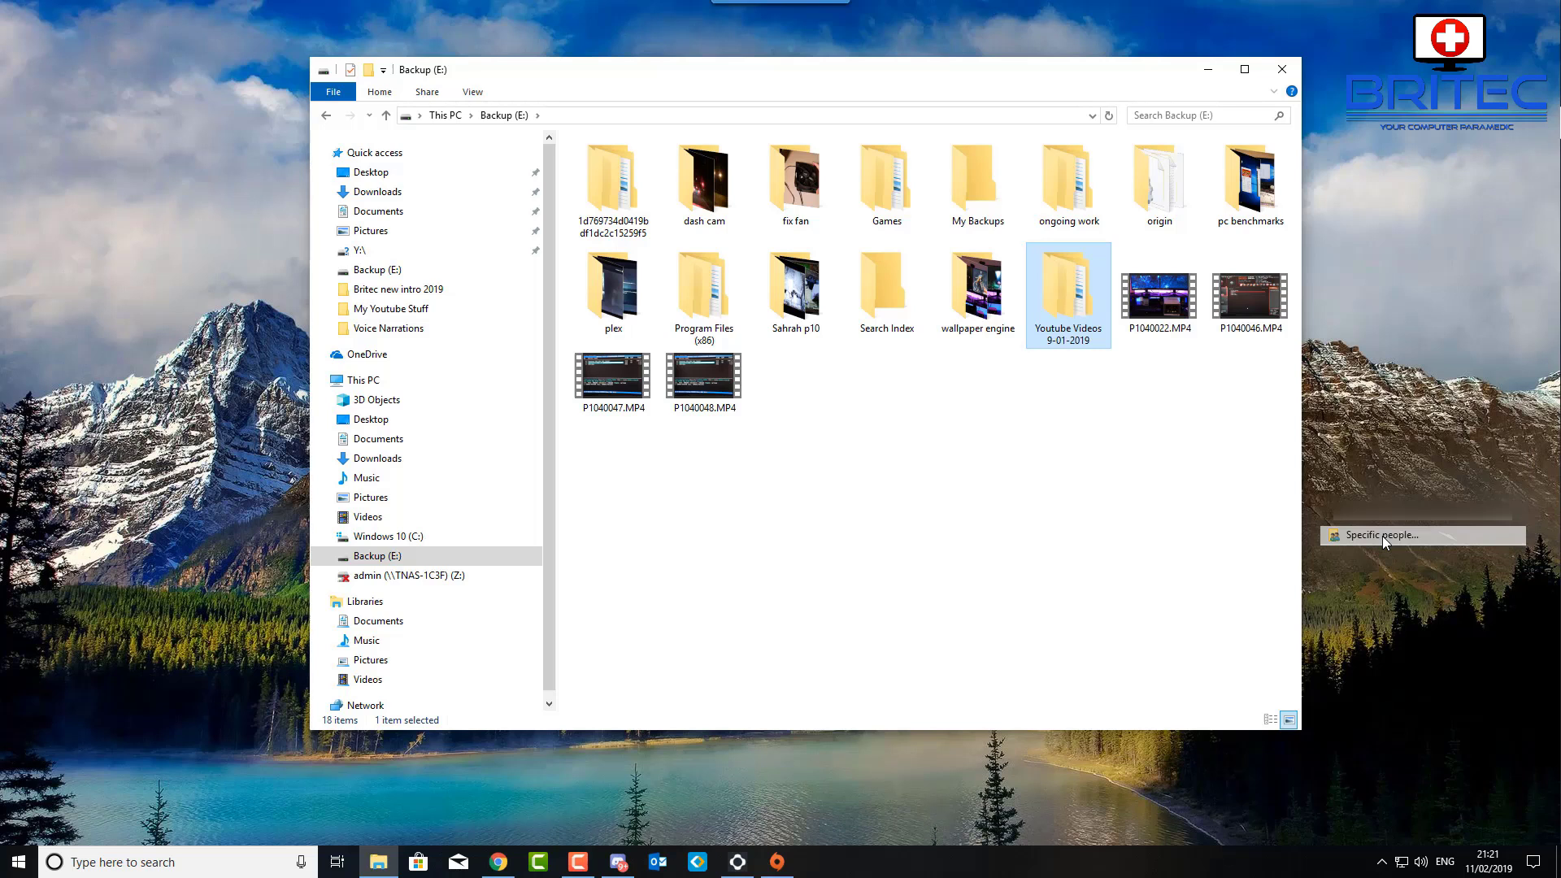
{"action": "left_click_drag", "start_coordinate": [741, 268], "coordinate": [843, 254]}
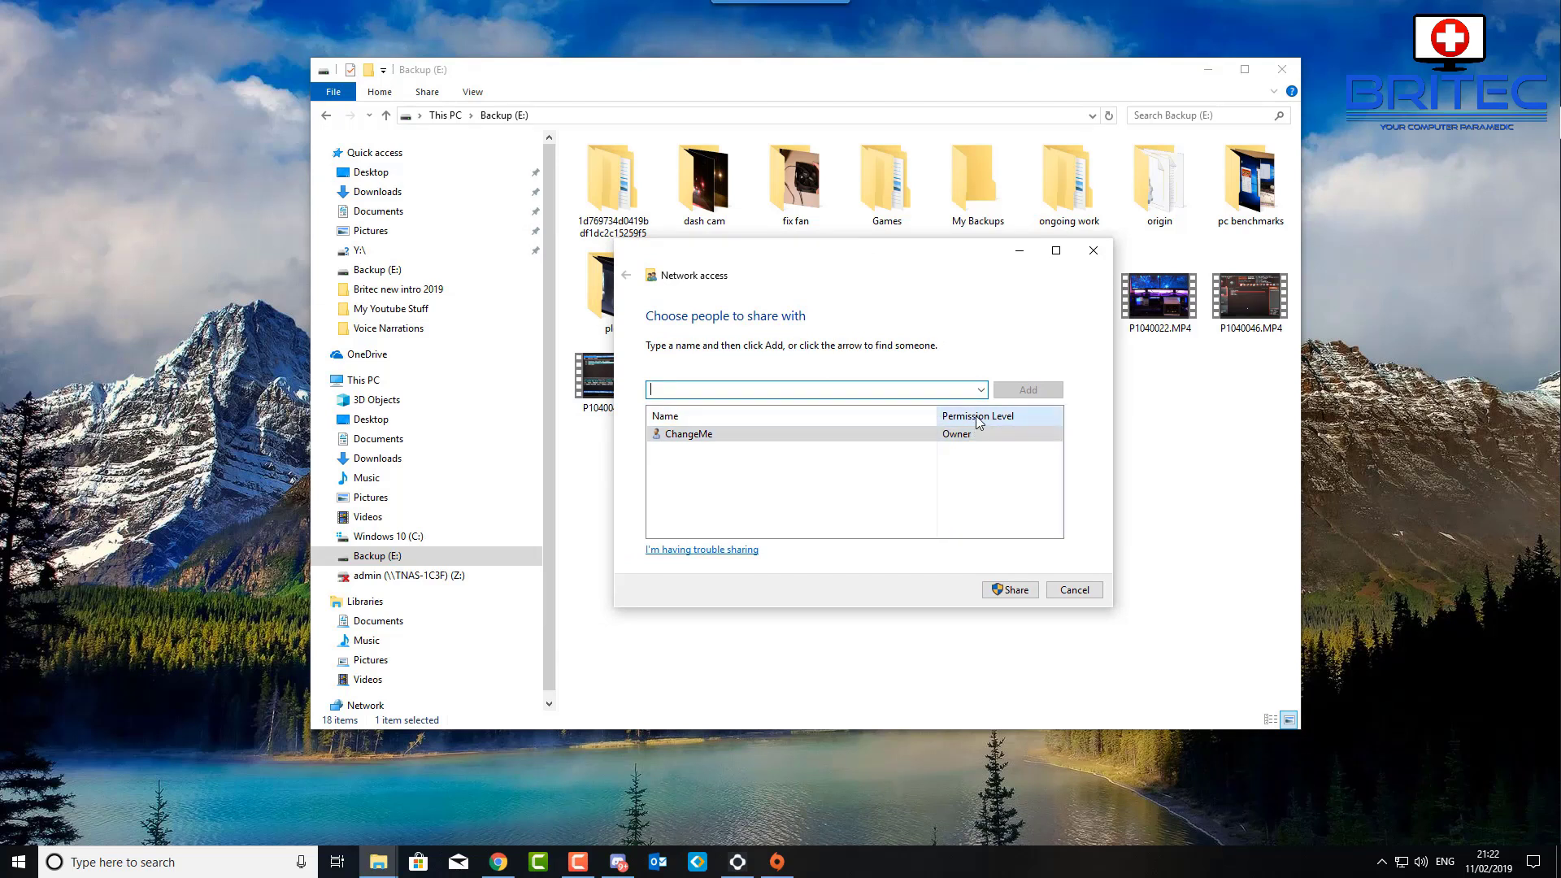
{"action": "left_click", "coordinate": [982, 391]}
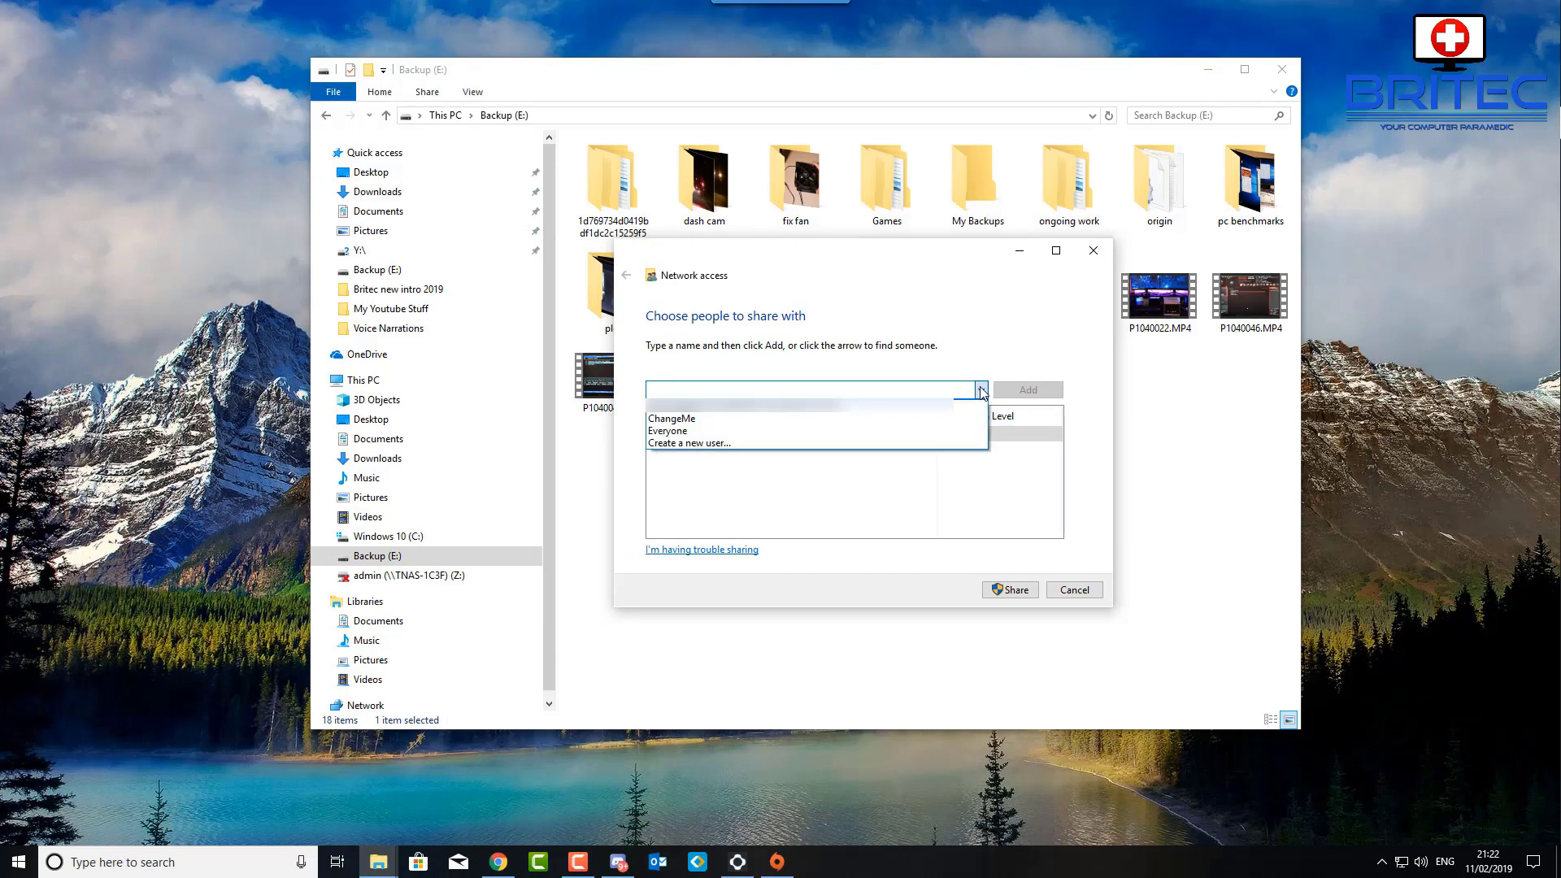
{"action": "left_click", "coordinate": [885, 432]}
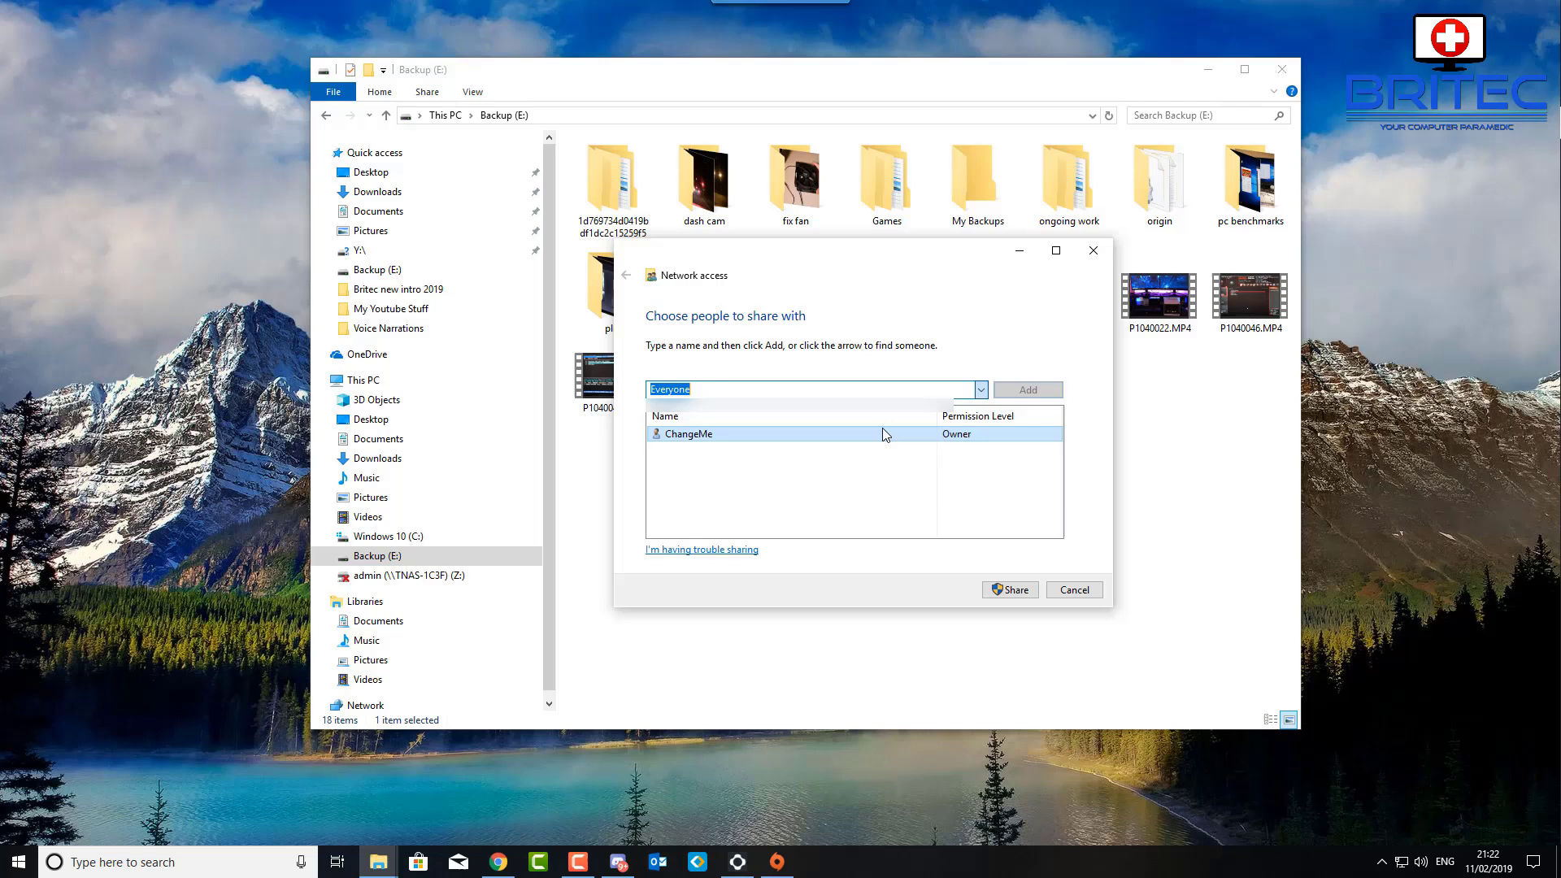
{"action": "left_click", "coordinate": [755, 391]}
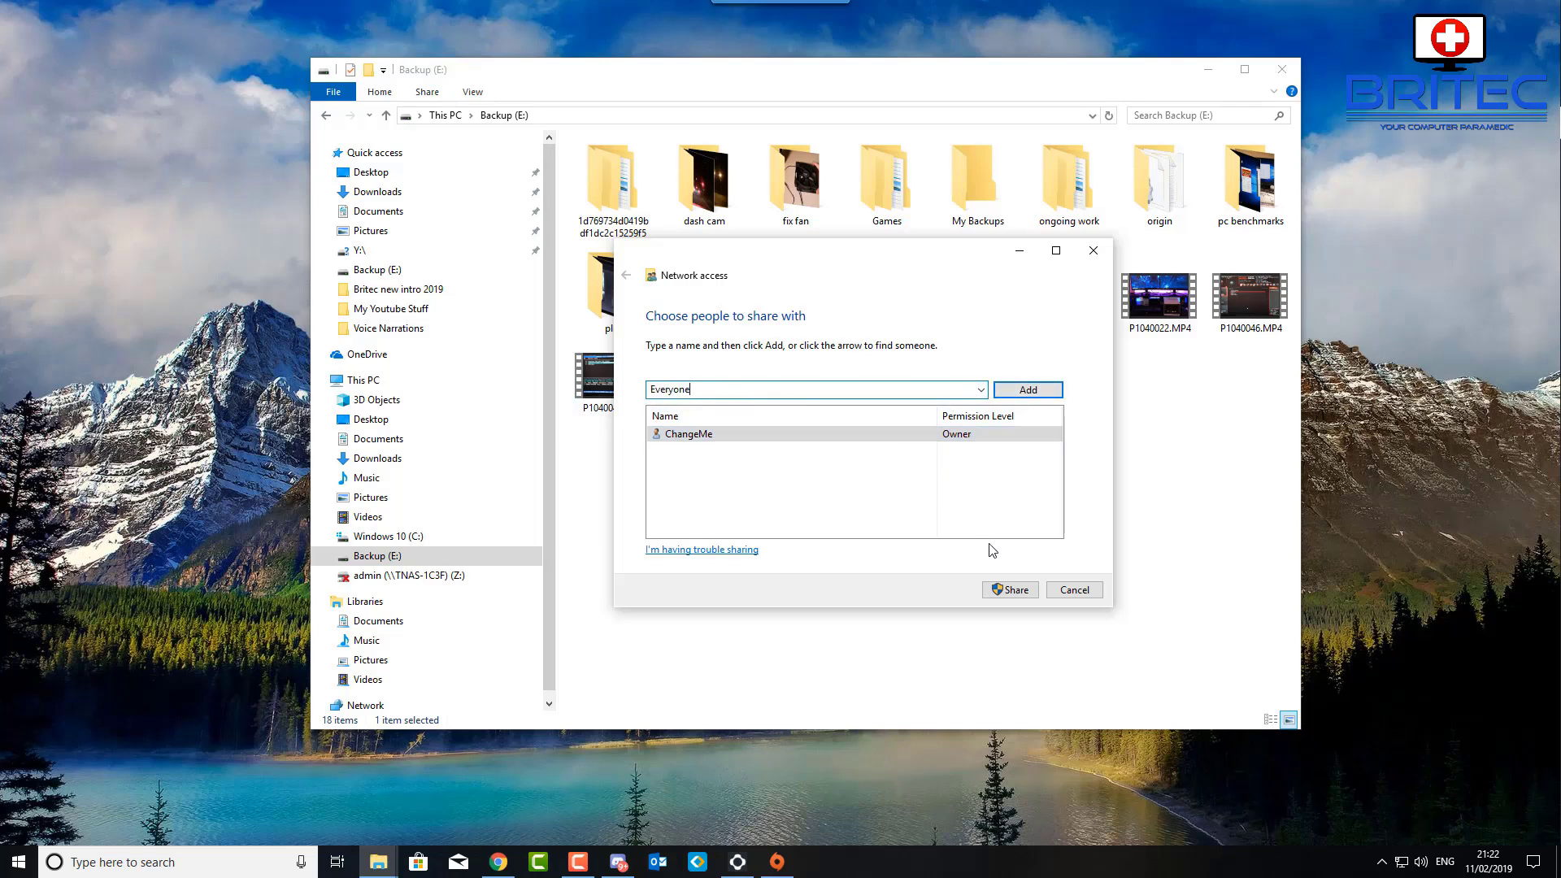
{"action": "left_click", "coordinate": [1030, 391]}
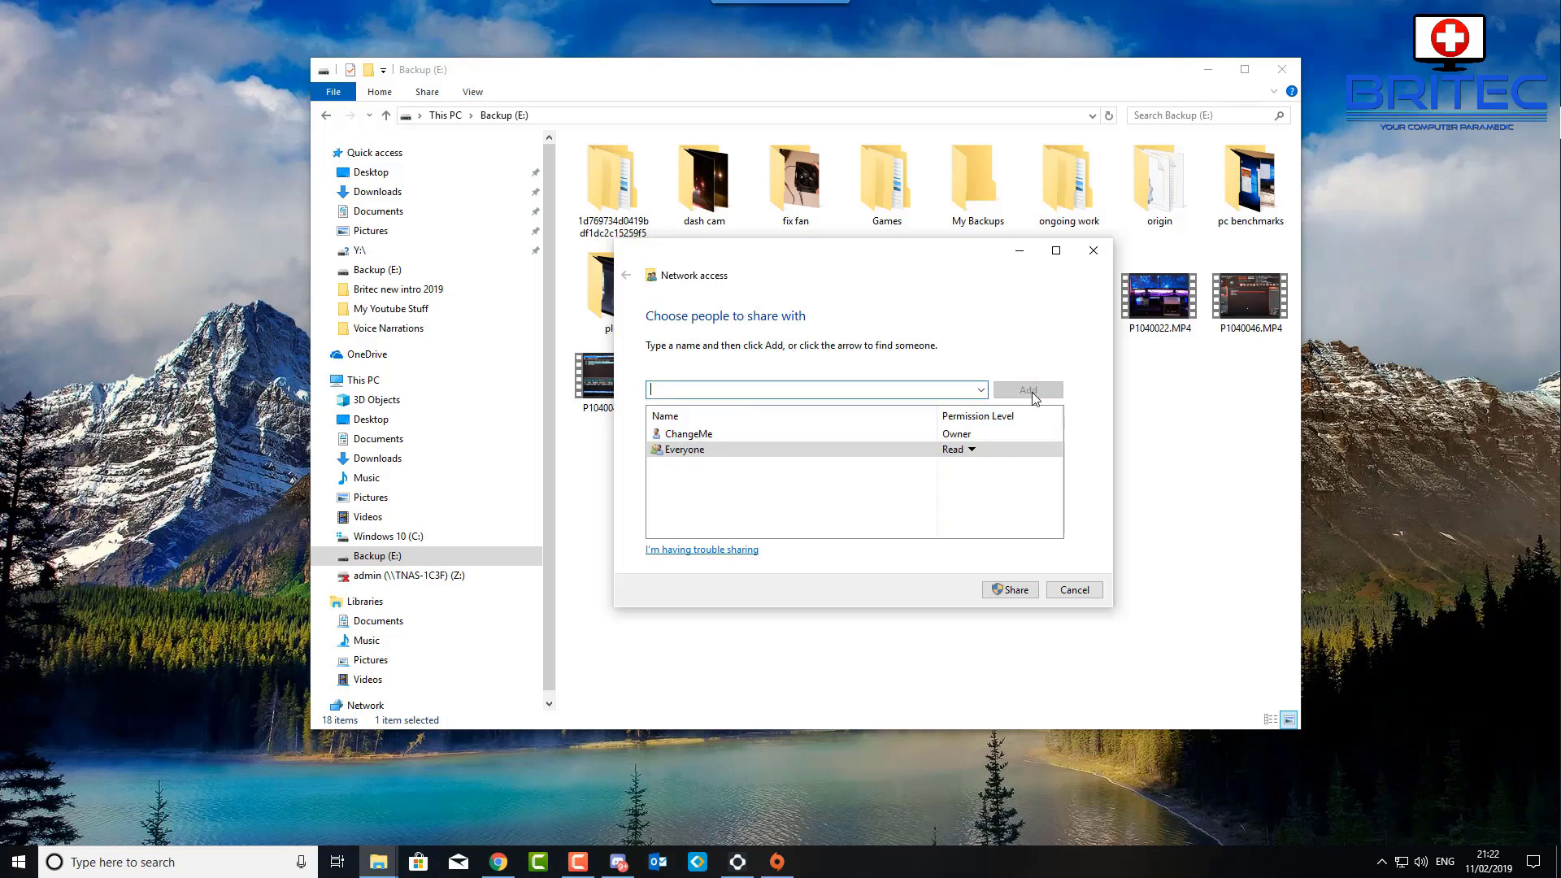
{"action": "left_click", "coordinate": [972, 450]}
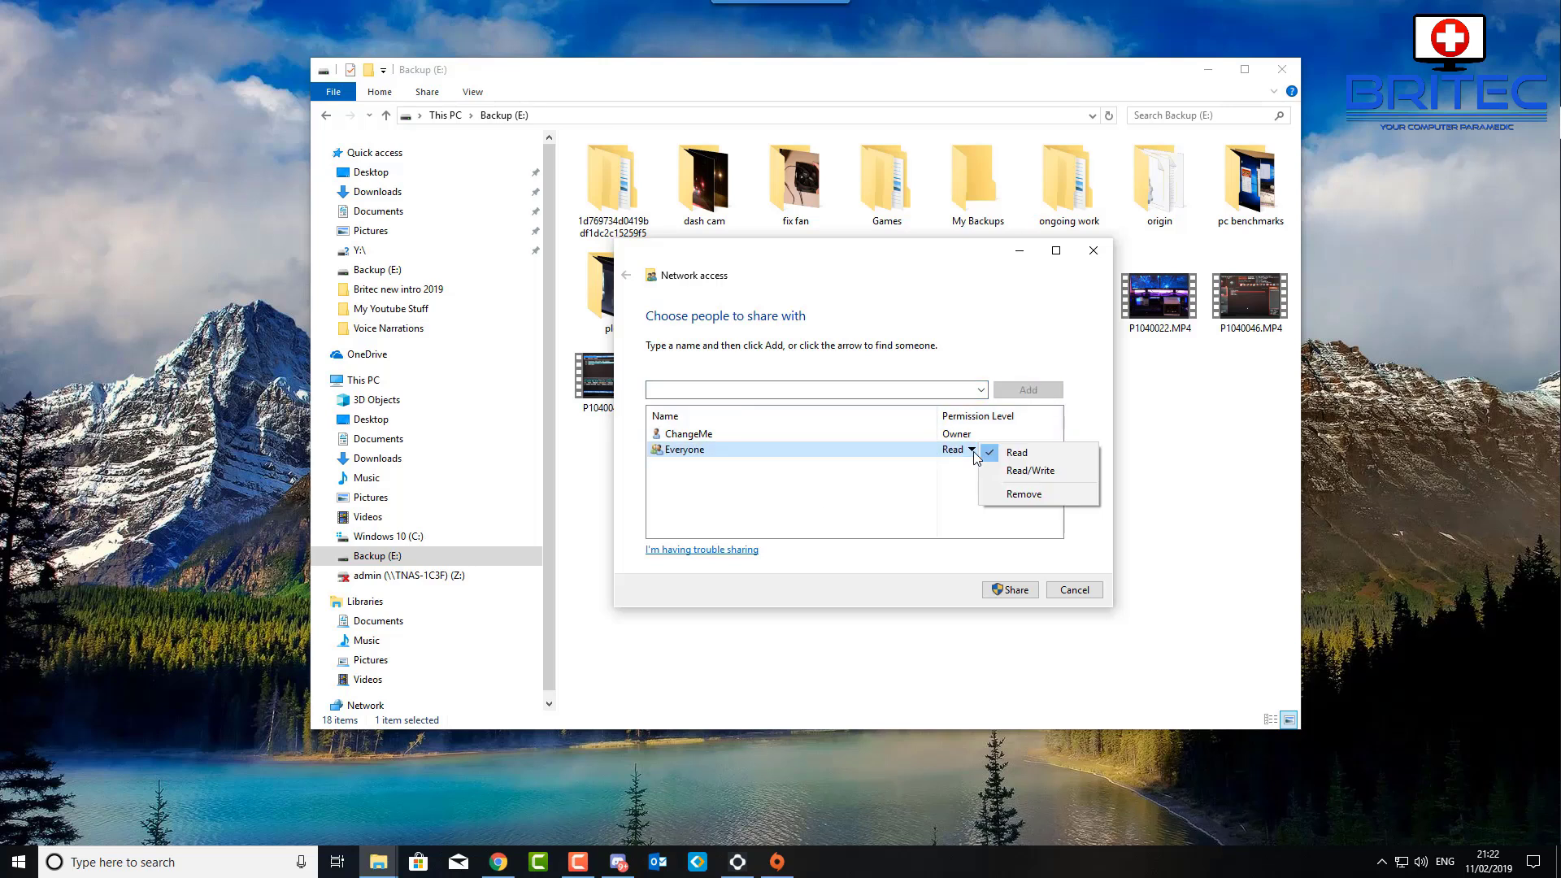
{"action": "left_click", "coordinate": [1031, 471]}
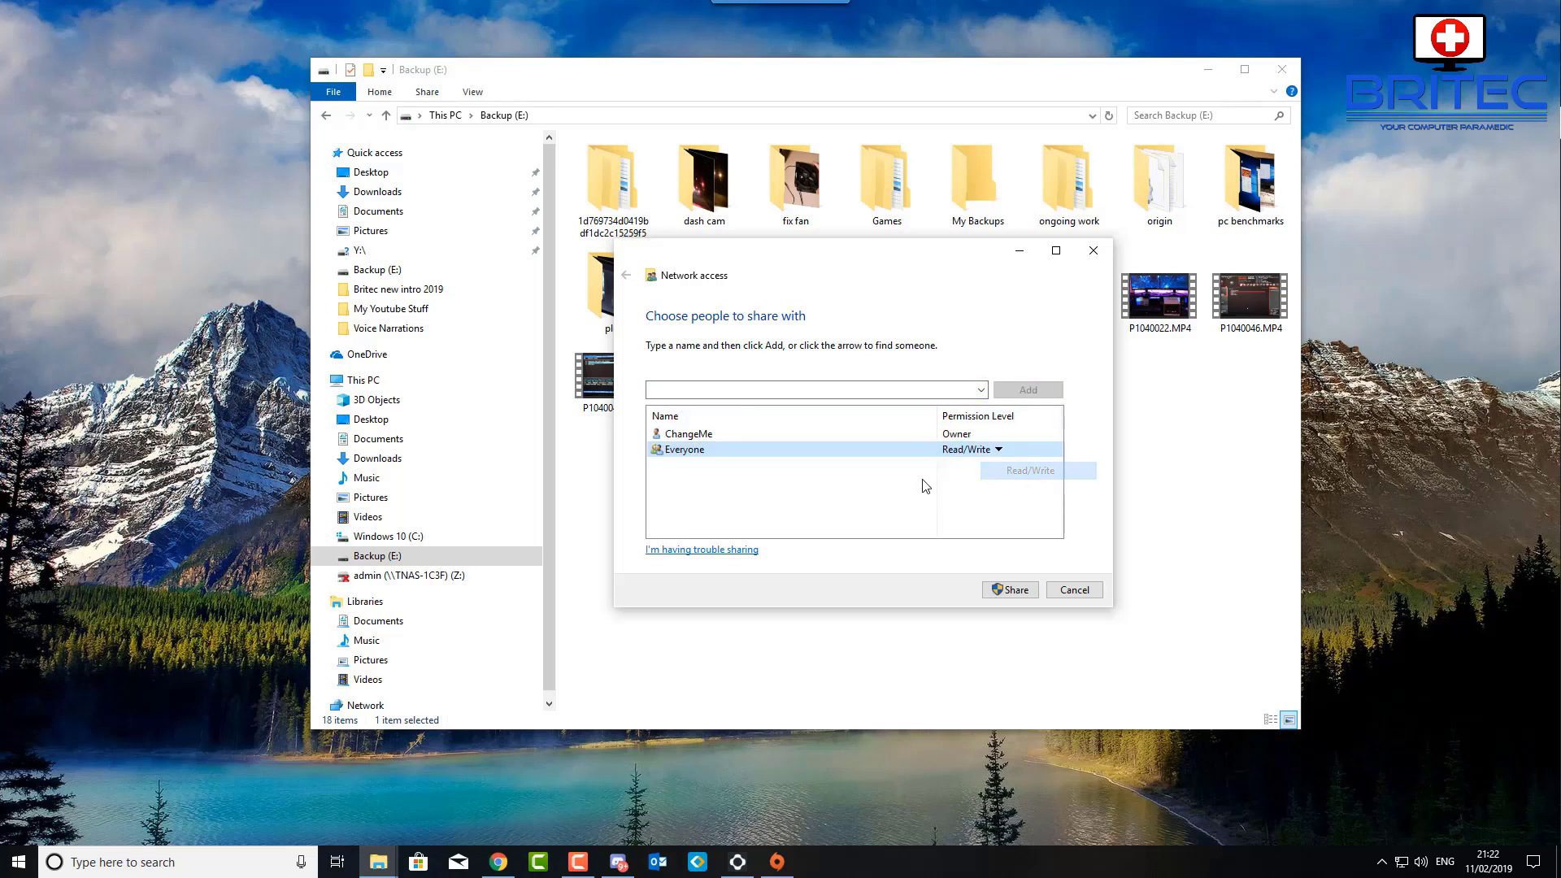
{"action": "left_click", "coordinate": [1008, 594]}
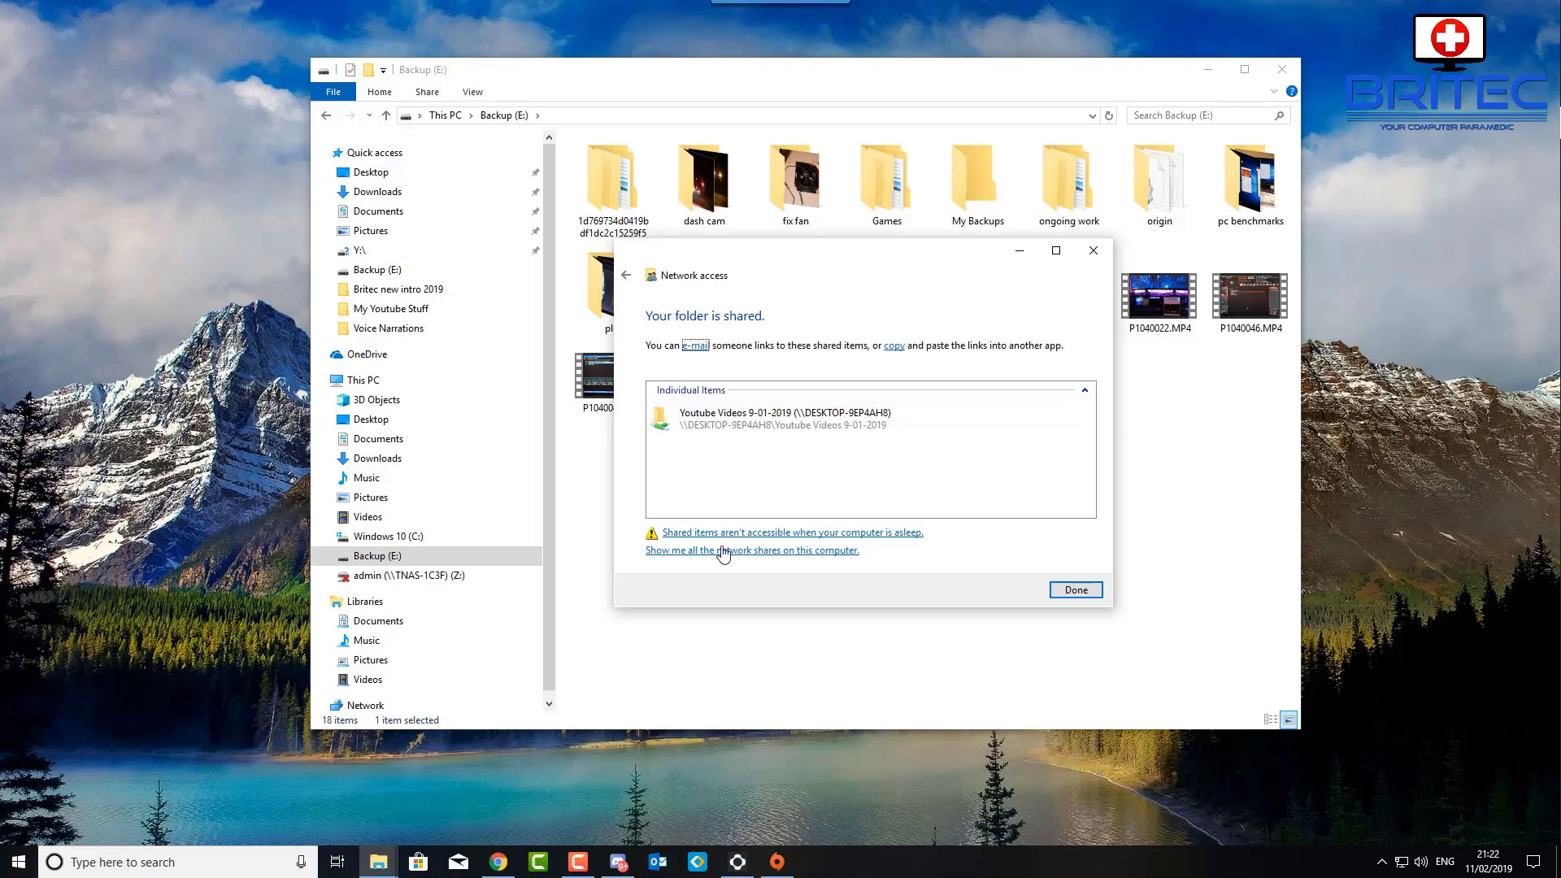
- Dismiss the sharing confirmation and refresh the Backup (E:) view
{"action": "left_click", "coordinate": [1077, 592]}
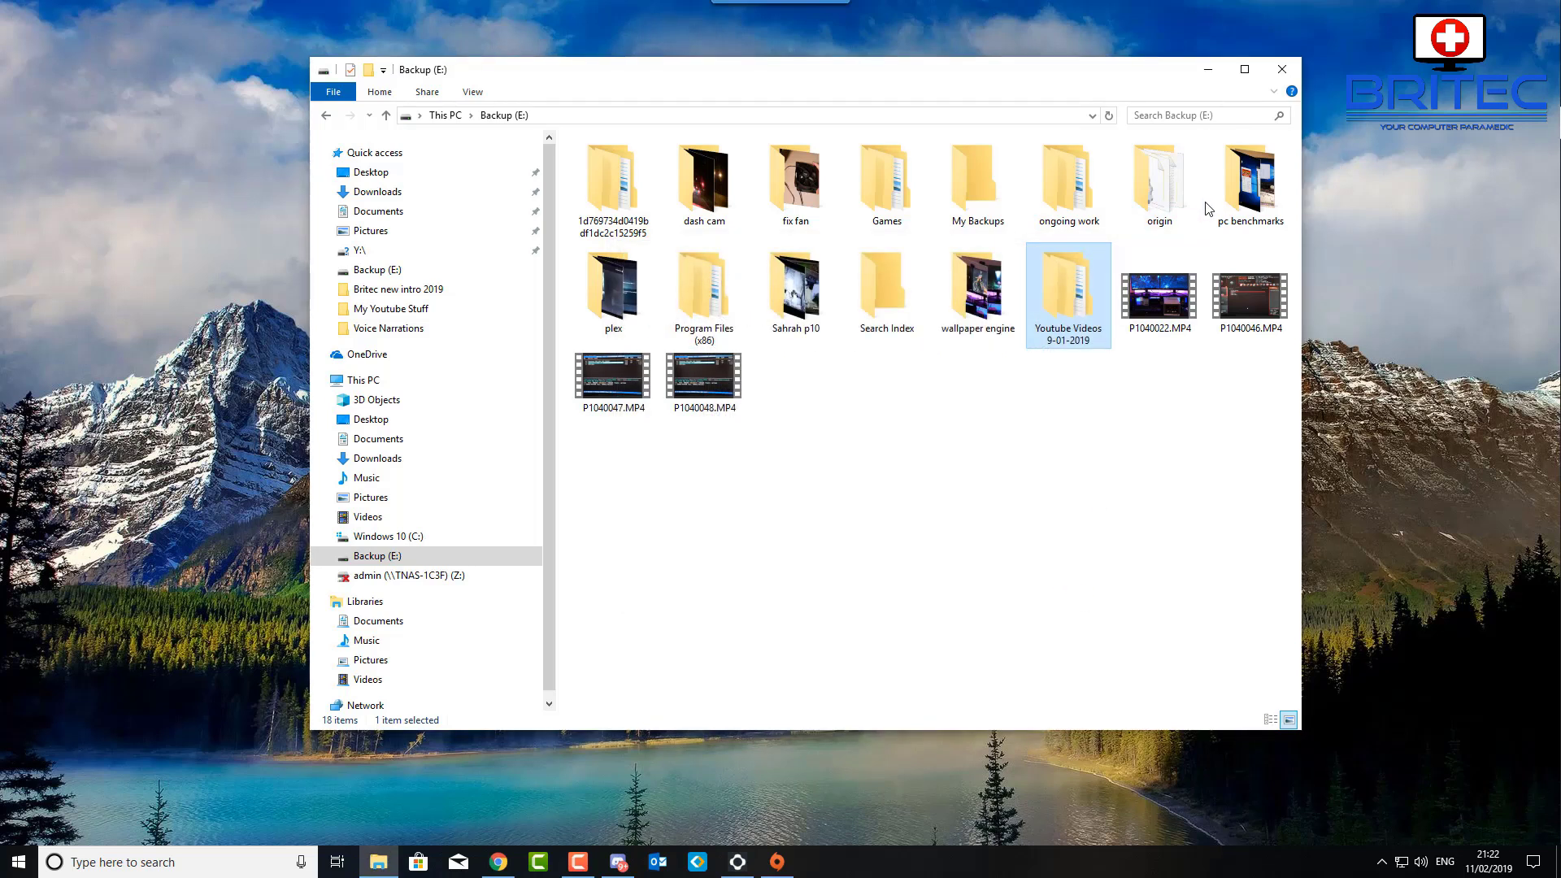
{"action": "right_click", "coordinate": [1018, 443]}
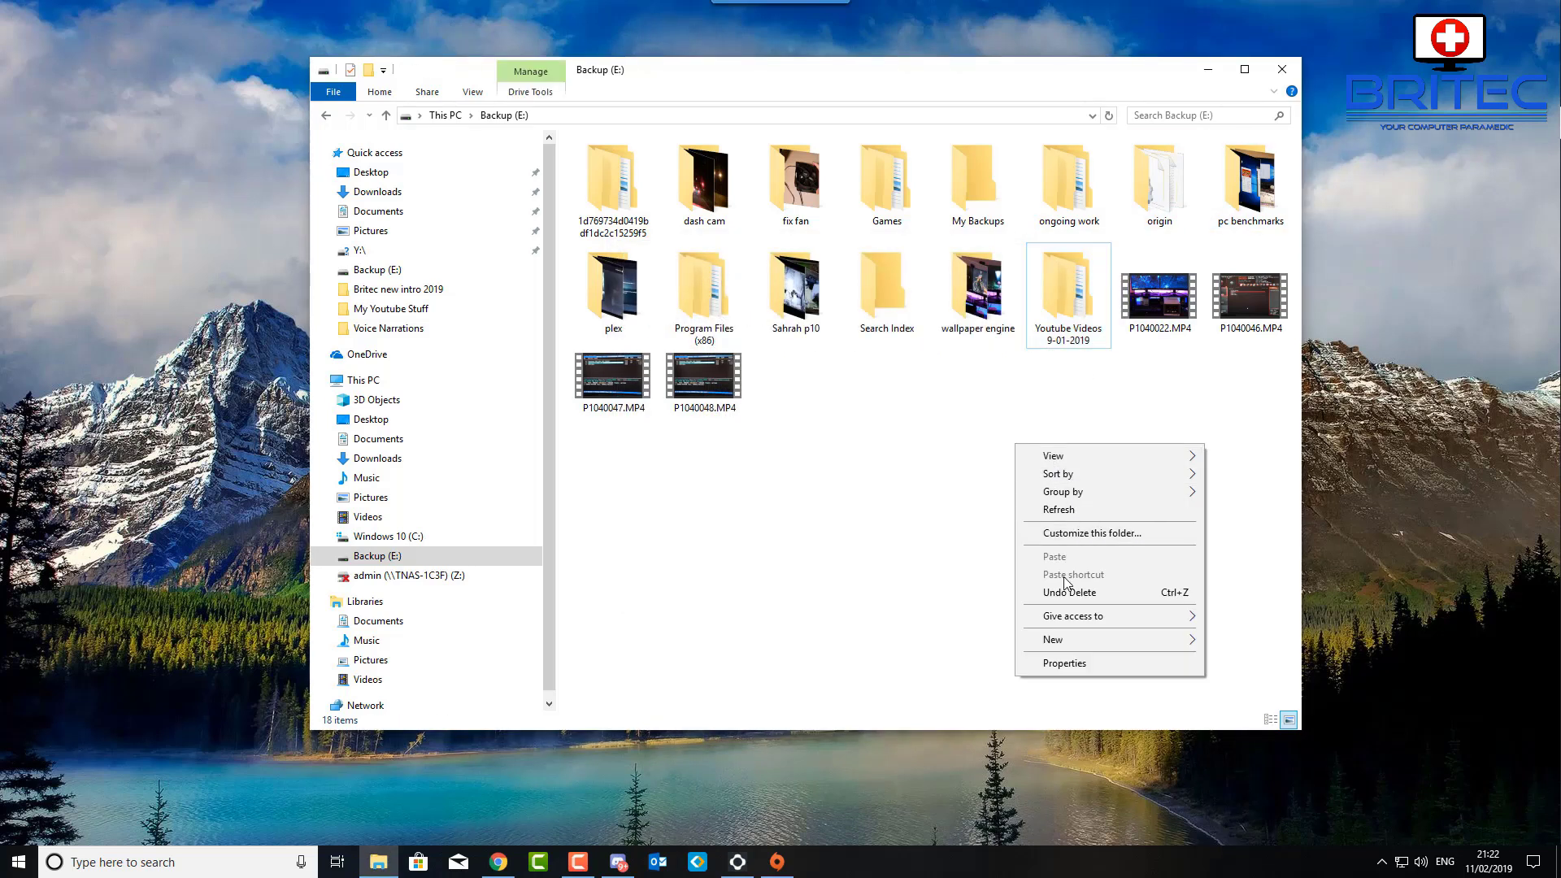
{"action": "left_click", "coordinate": [1056, 509]}
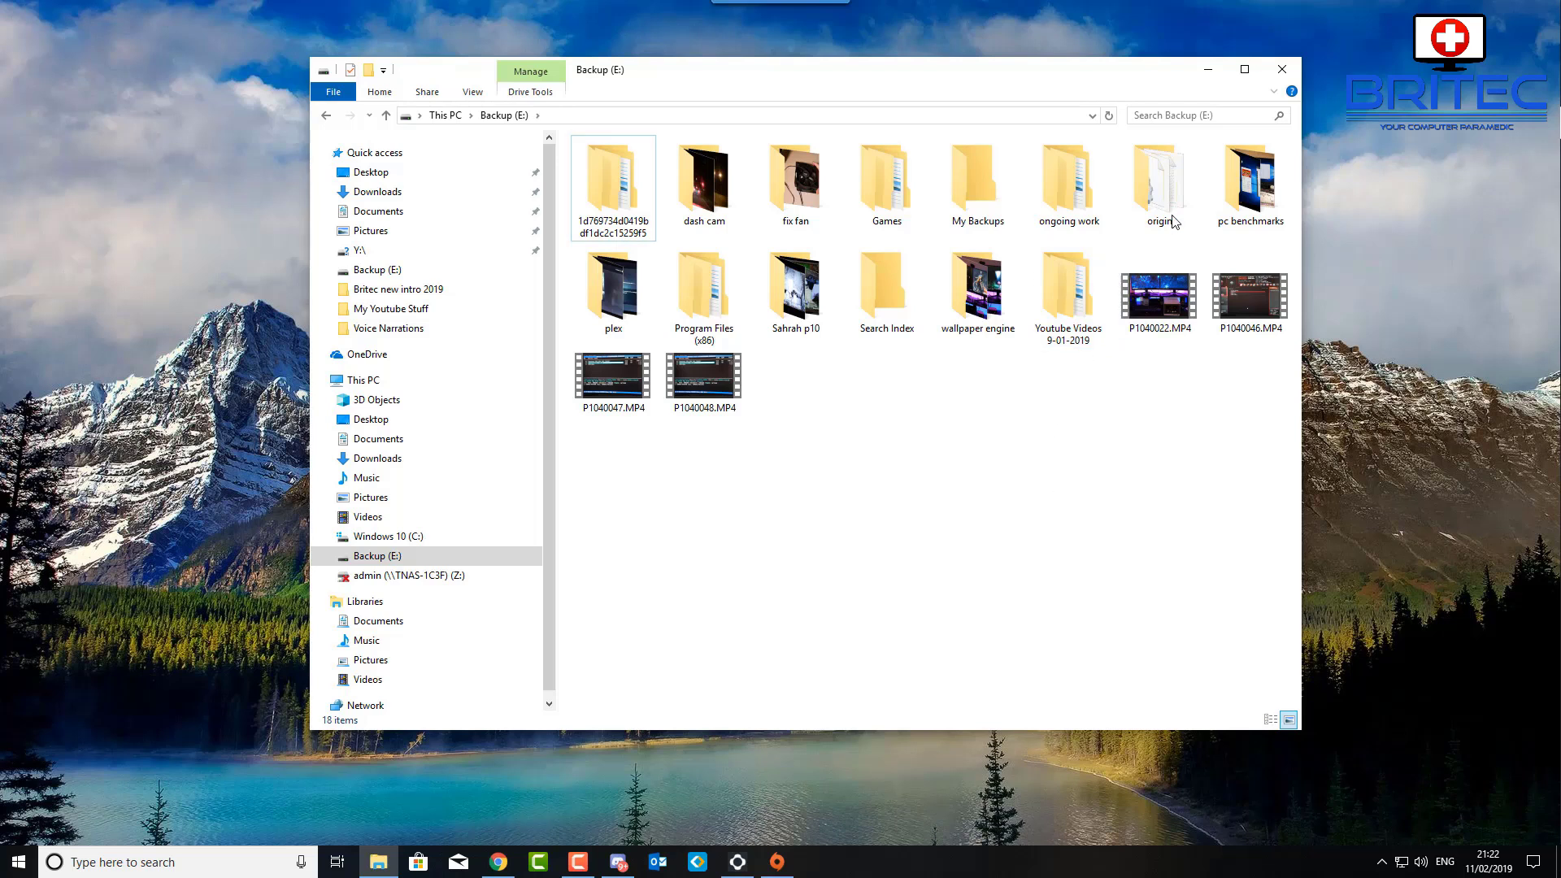
- Restart File Explorer and browse to \\localhost to see the new share
{"action": "left_click", "coordinate": [1282, 72]}
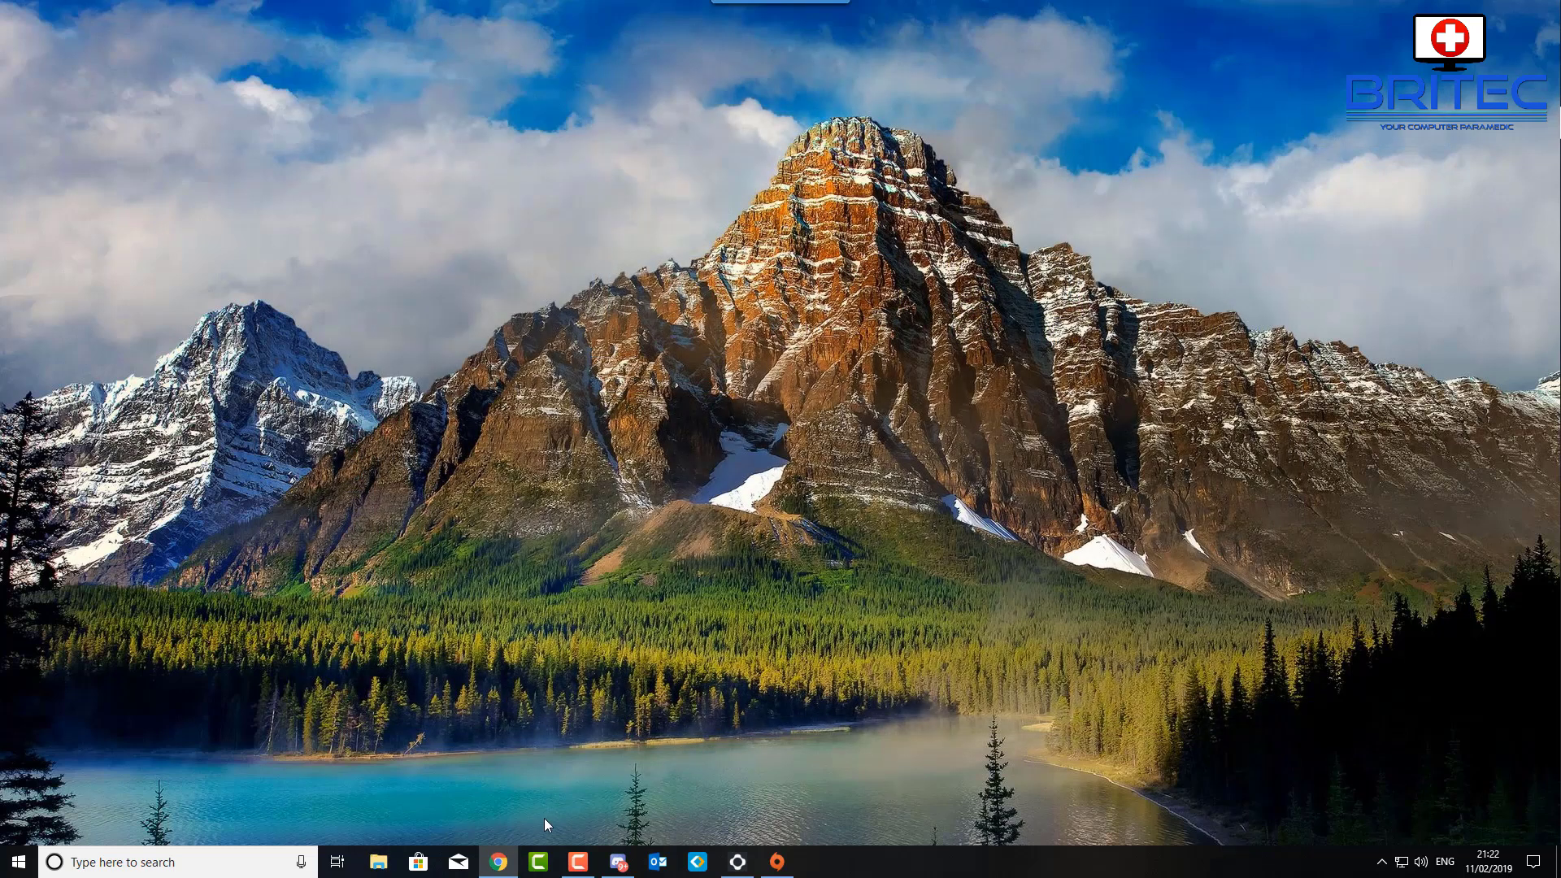
{"action": "left_click", "coordinate": [379, 862]}
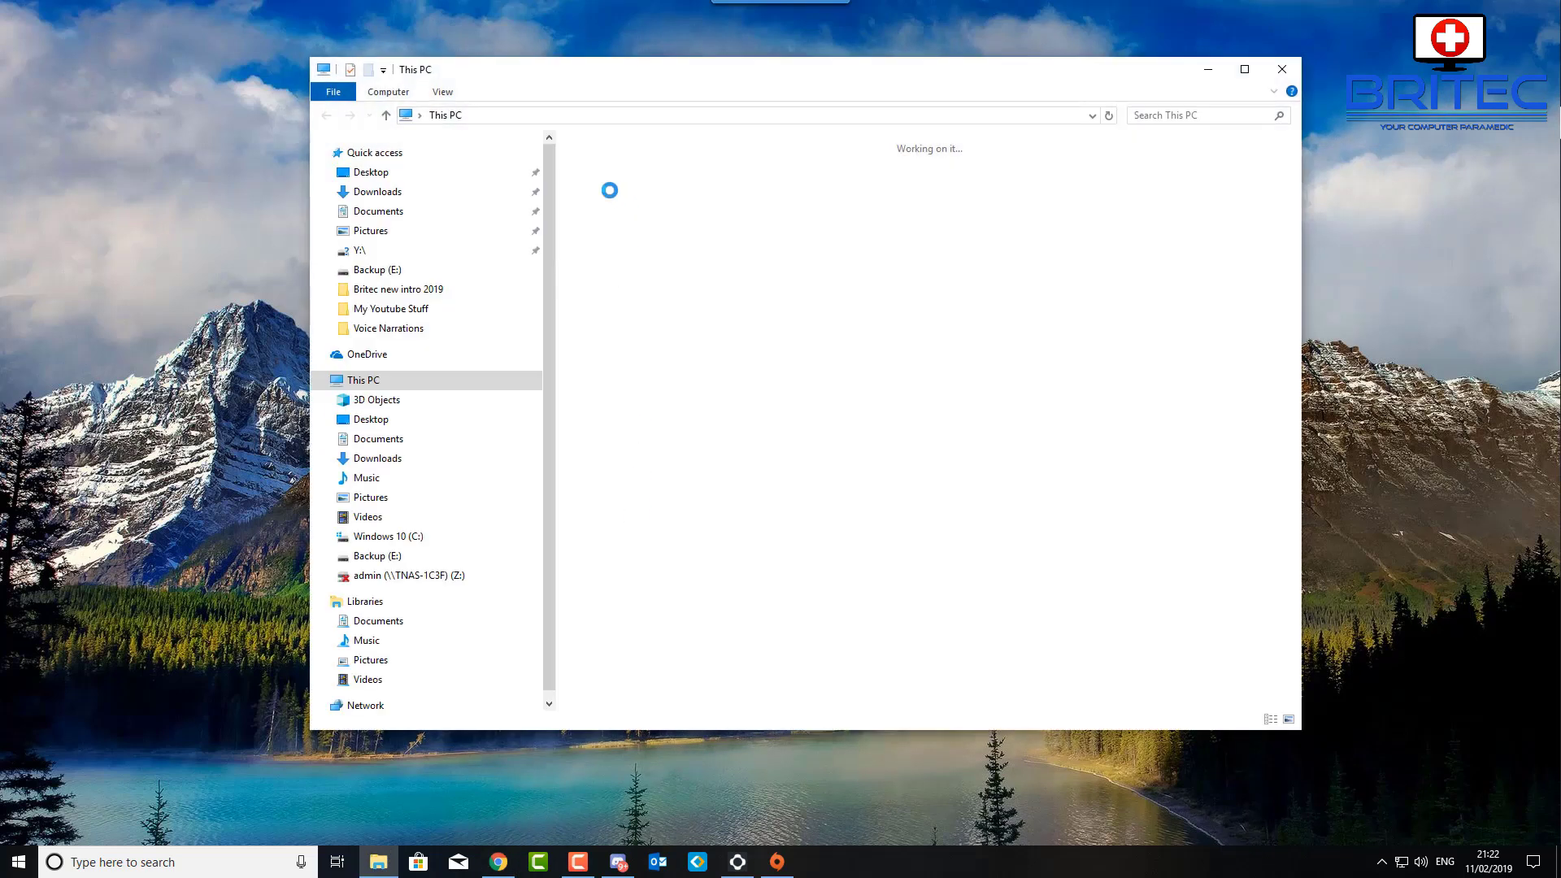
{"action": "left_click", "coordinate": [411, 117]}
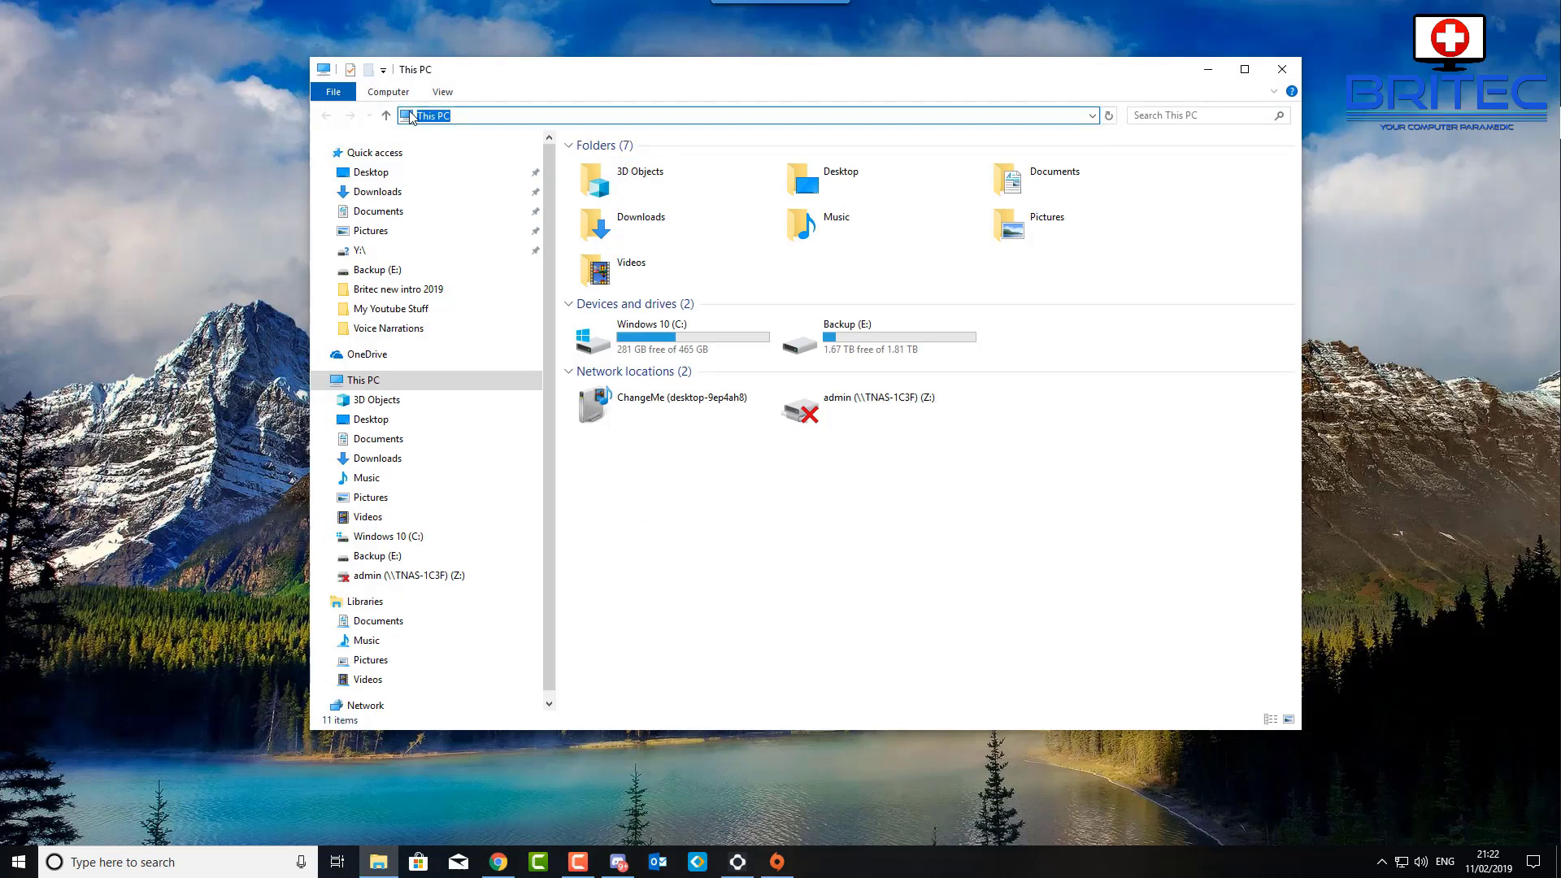
{"action": "type", "text": "\\\\localhost"}
{"action": "key", "text": "Return"}
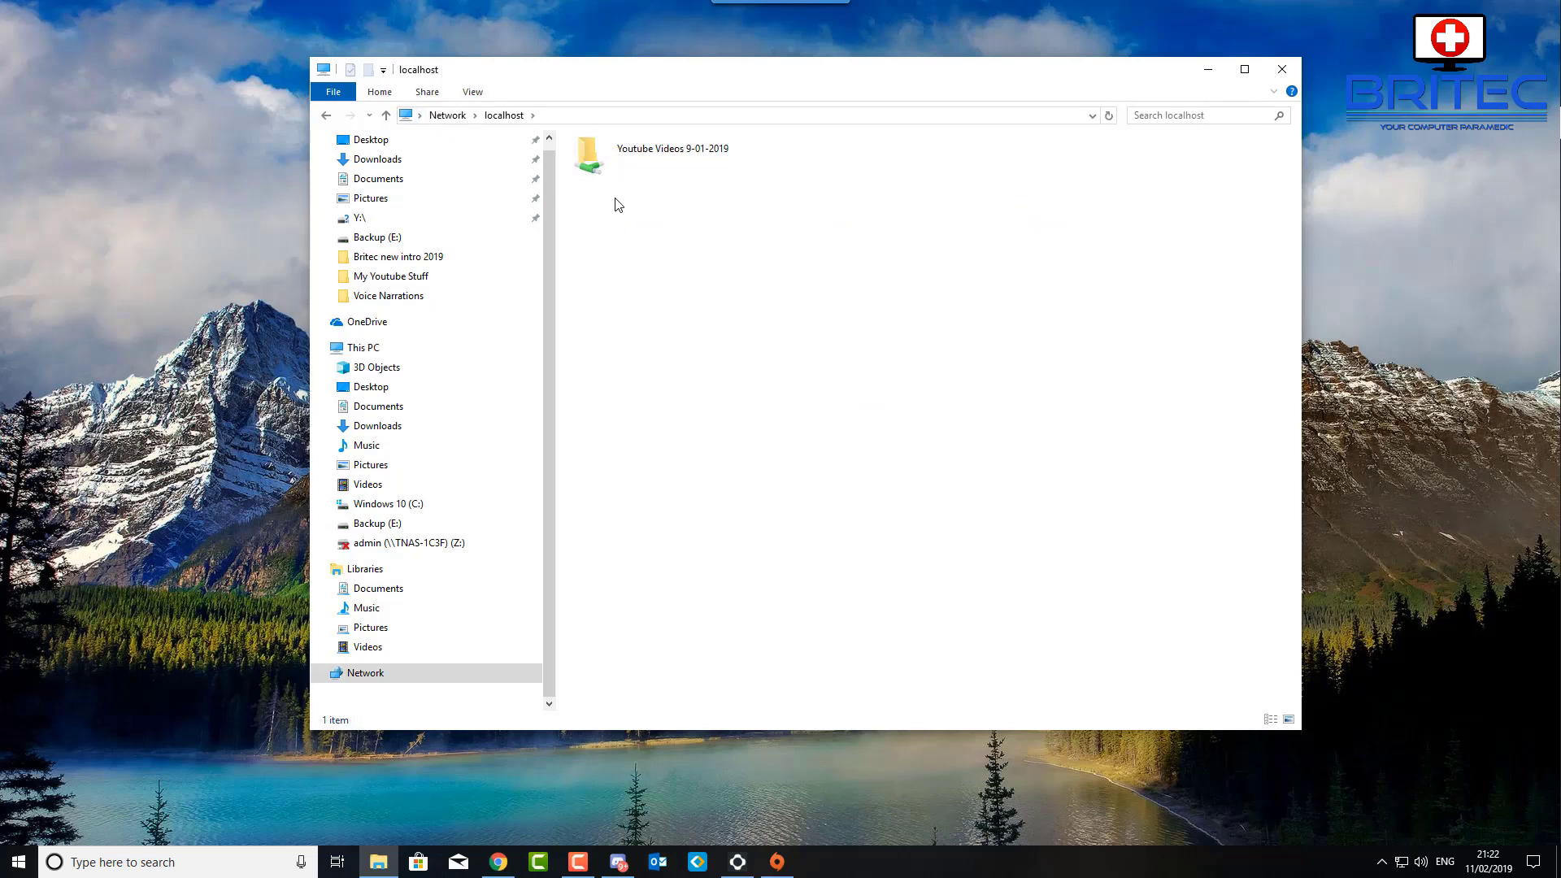
- Bring up the sharing properties of the Youtube Videos 9-01-2019 share
{"action": "right_click", "coordinate": [637, 161]}
{"action": "mouse_move", "coordinate": [810, 301]}
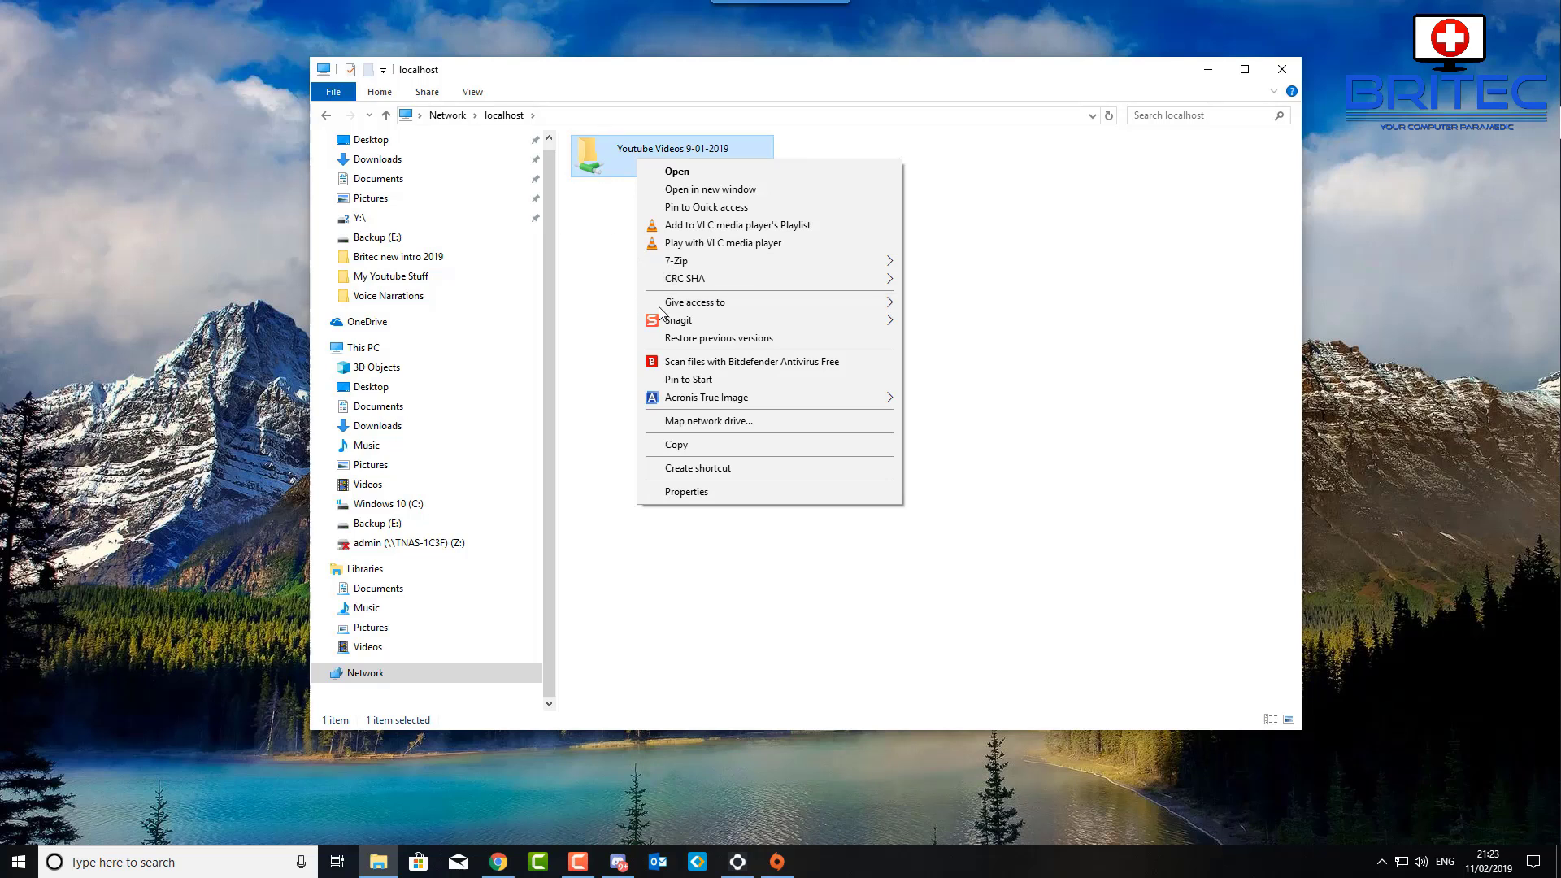
{"action": "mouse_move", "coordinate": [729, 306]}
{"action": "left_click", "coordinate": [959, 311]}
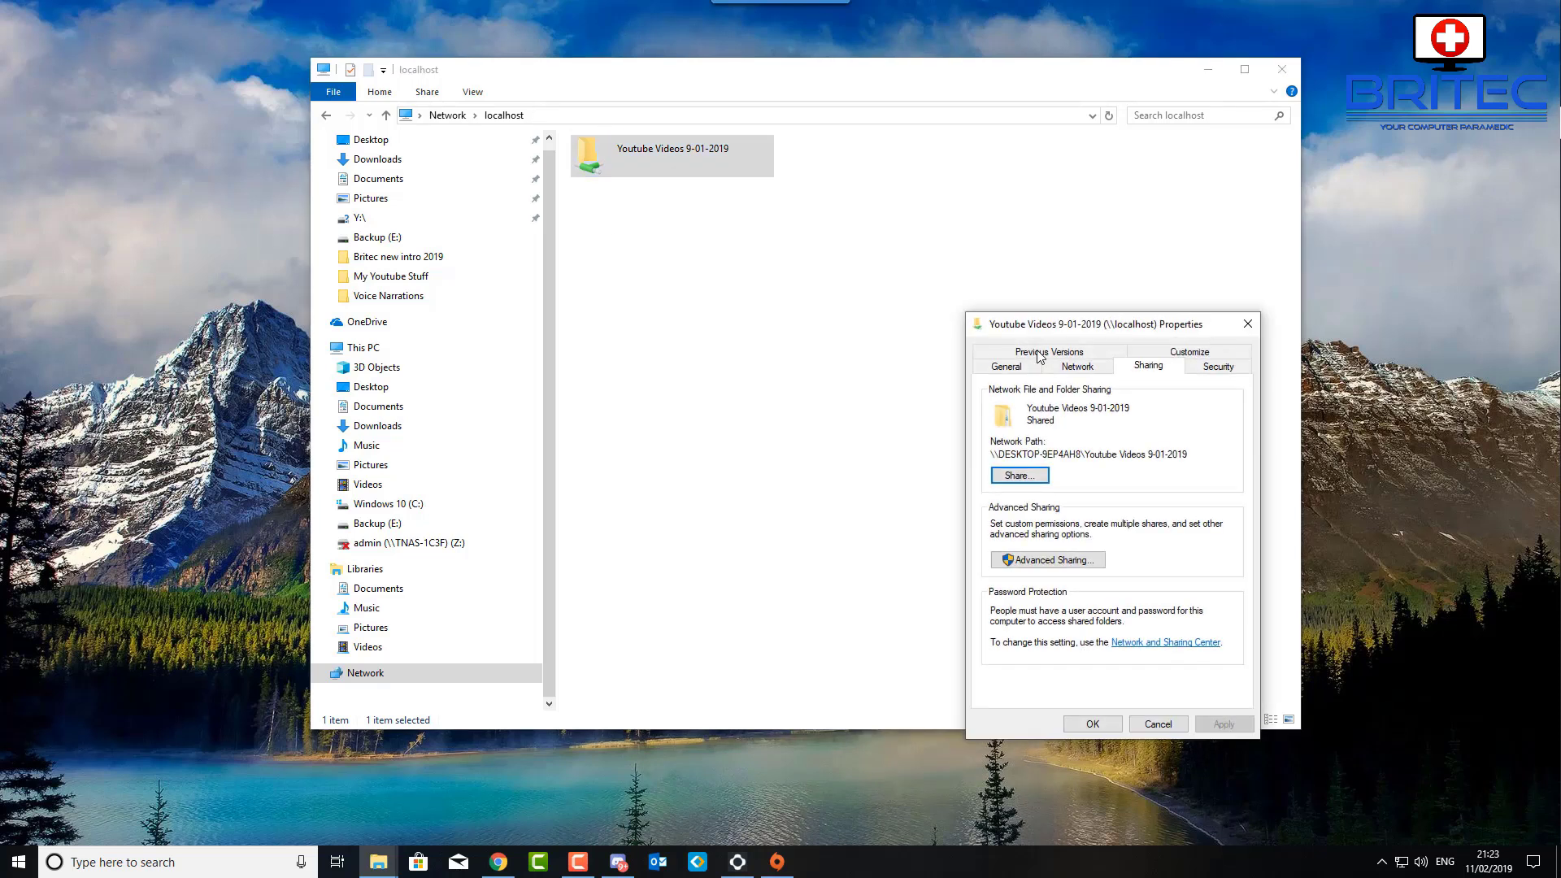
{"action": "left_click_drag", "start_coordinate": [1106, 338], "coordinate": [878, 259]}
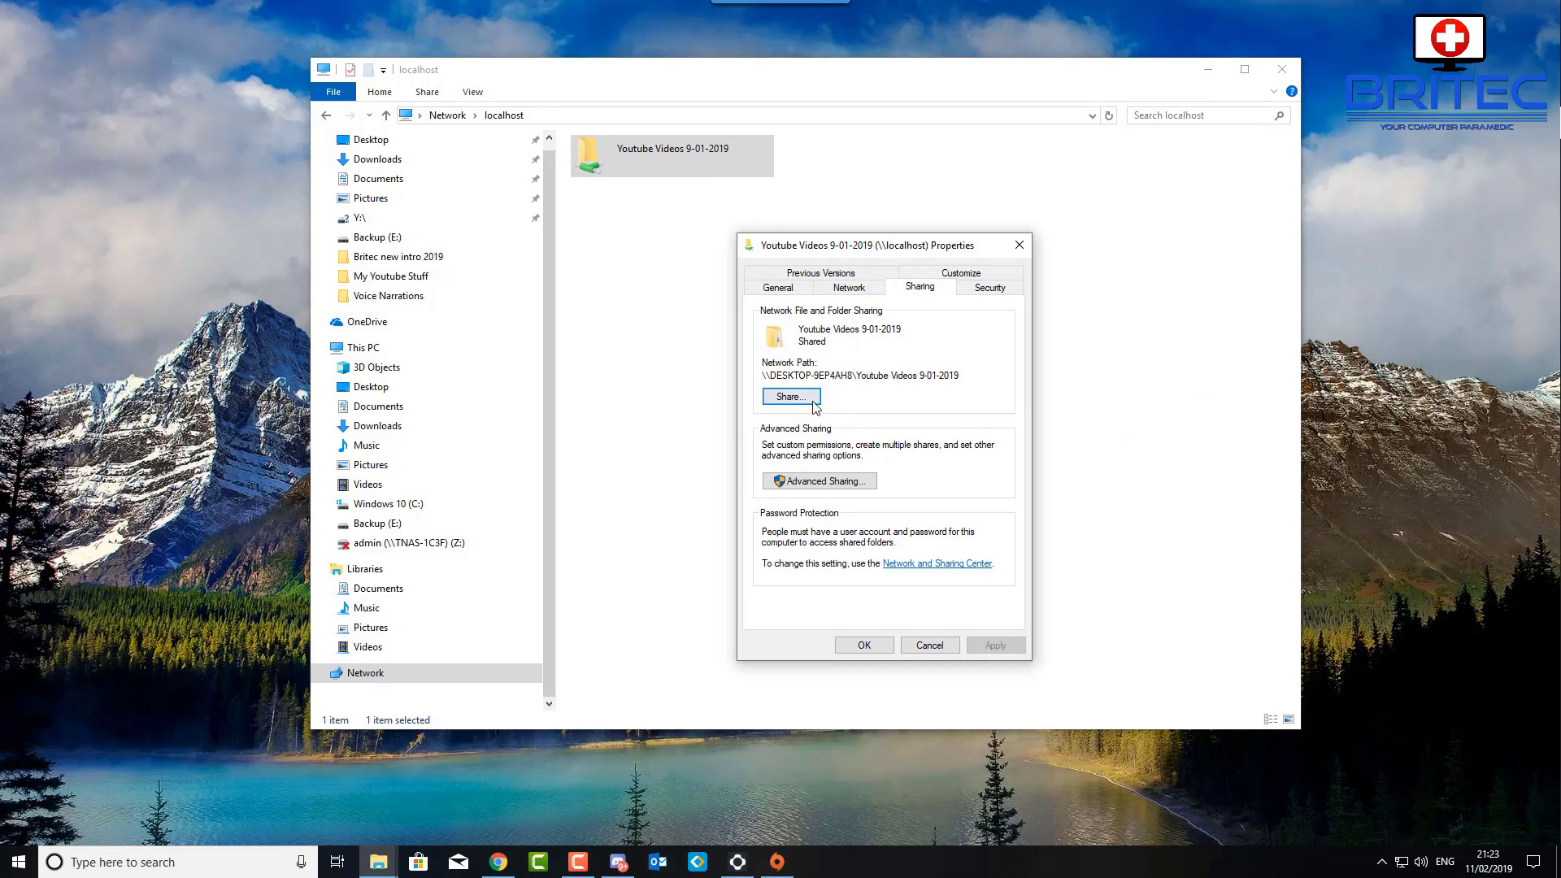
- Uncheck Share this folder in Advanced Sharing, confirm disconnecting users, and close the properties
{"action": "left_click", "coordinate": [820, 480]}
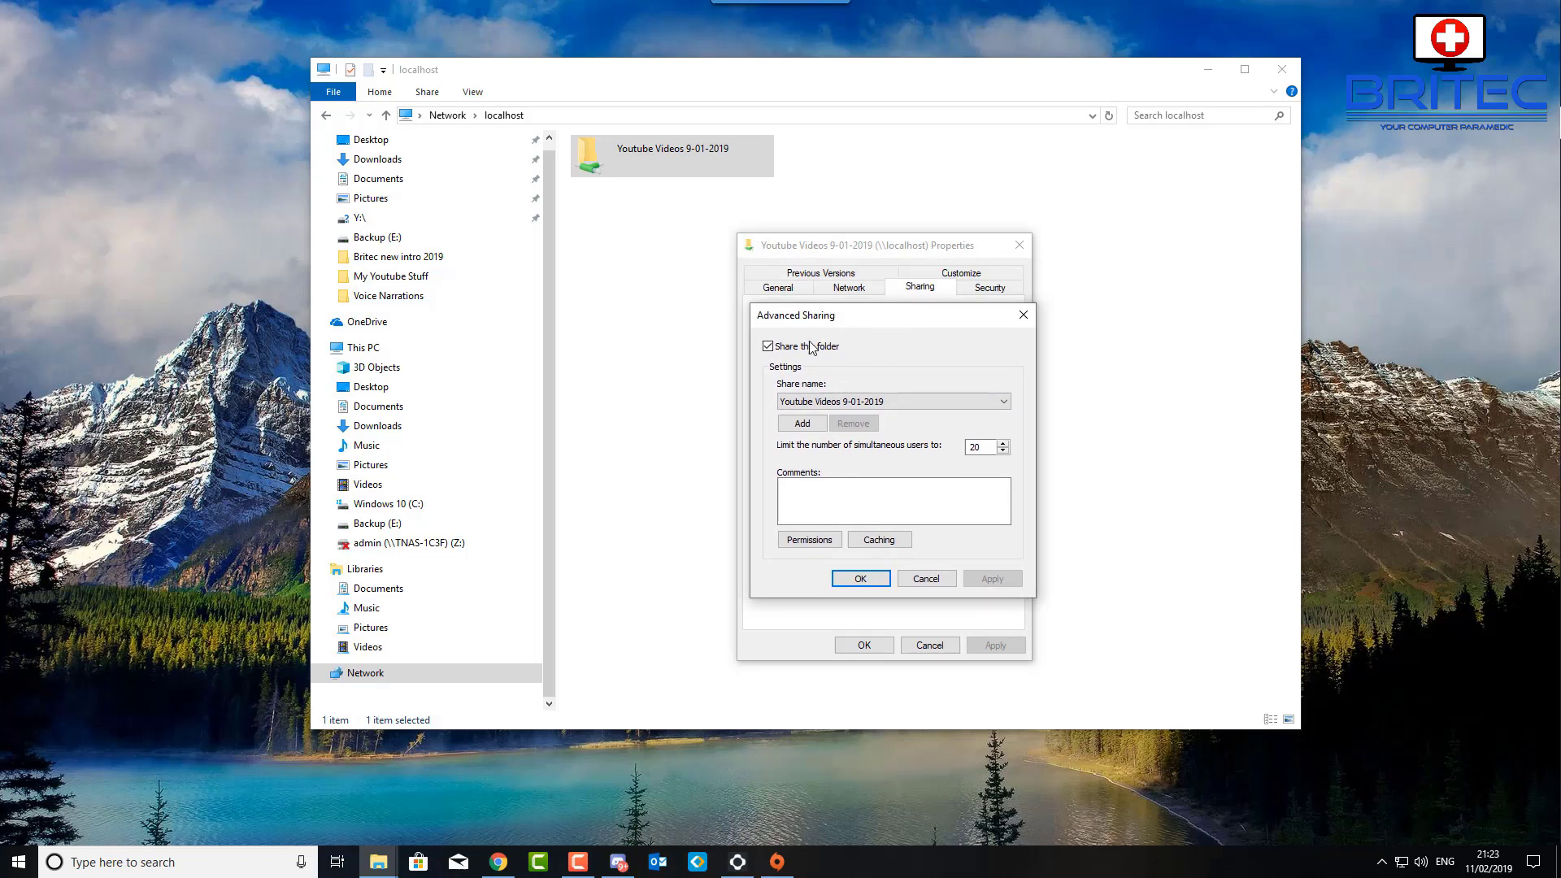
{"action": "left_click", "coordinate": [769, 346]}
{"action": "left_click", "coordinate": [994, 579]}
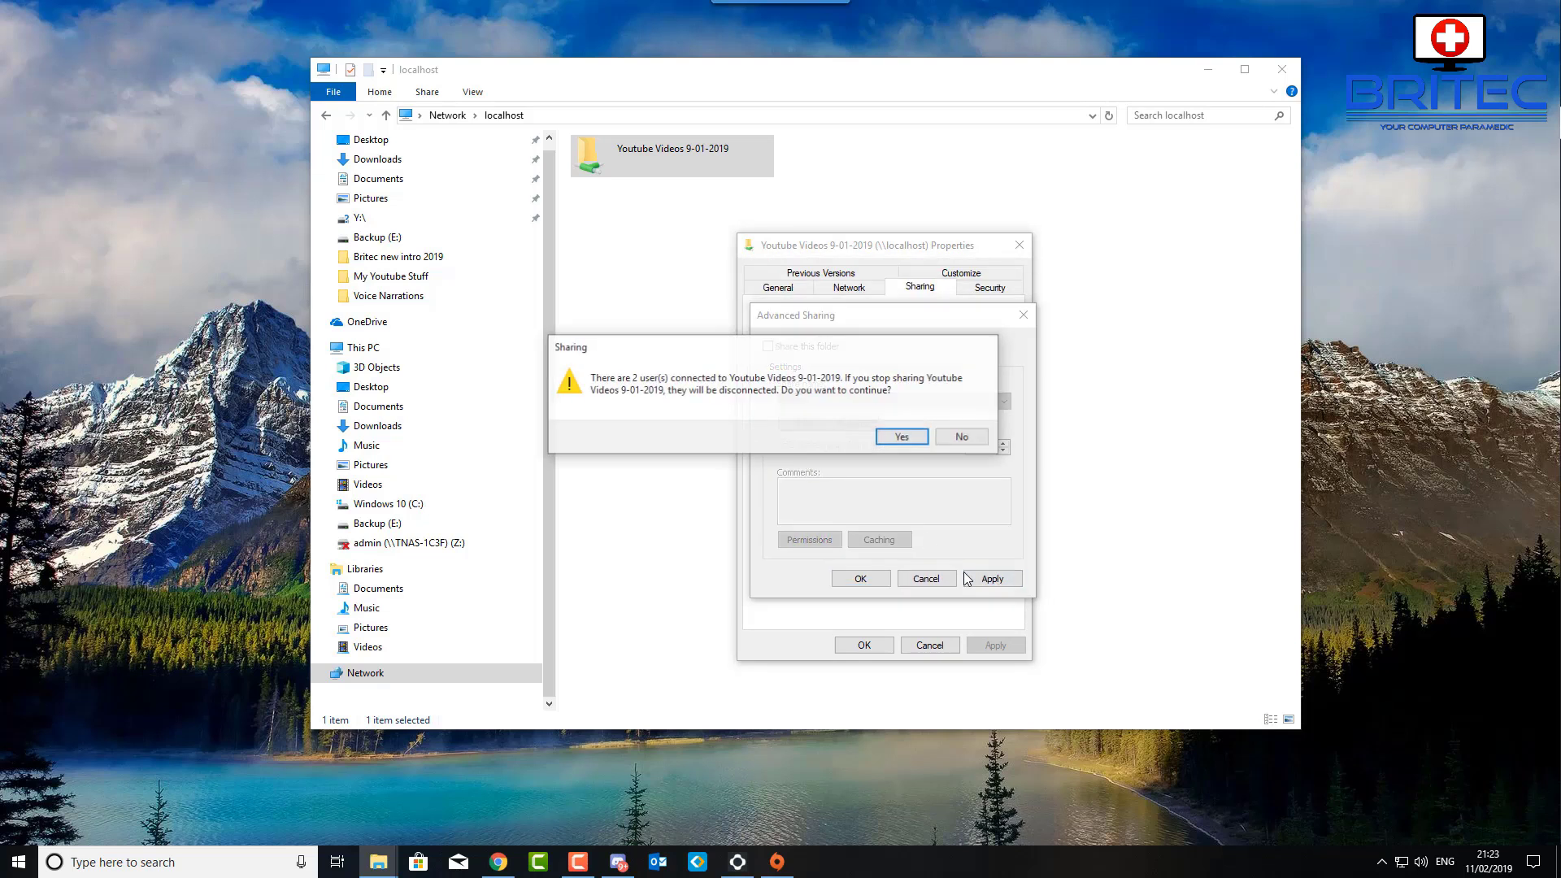
{"action": "left_click", "coordinate": [880, 436]}
{"action": "left_click", "coordinate": [859, 579]}
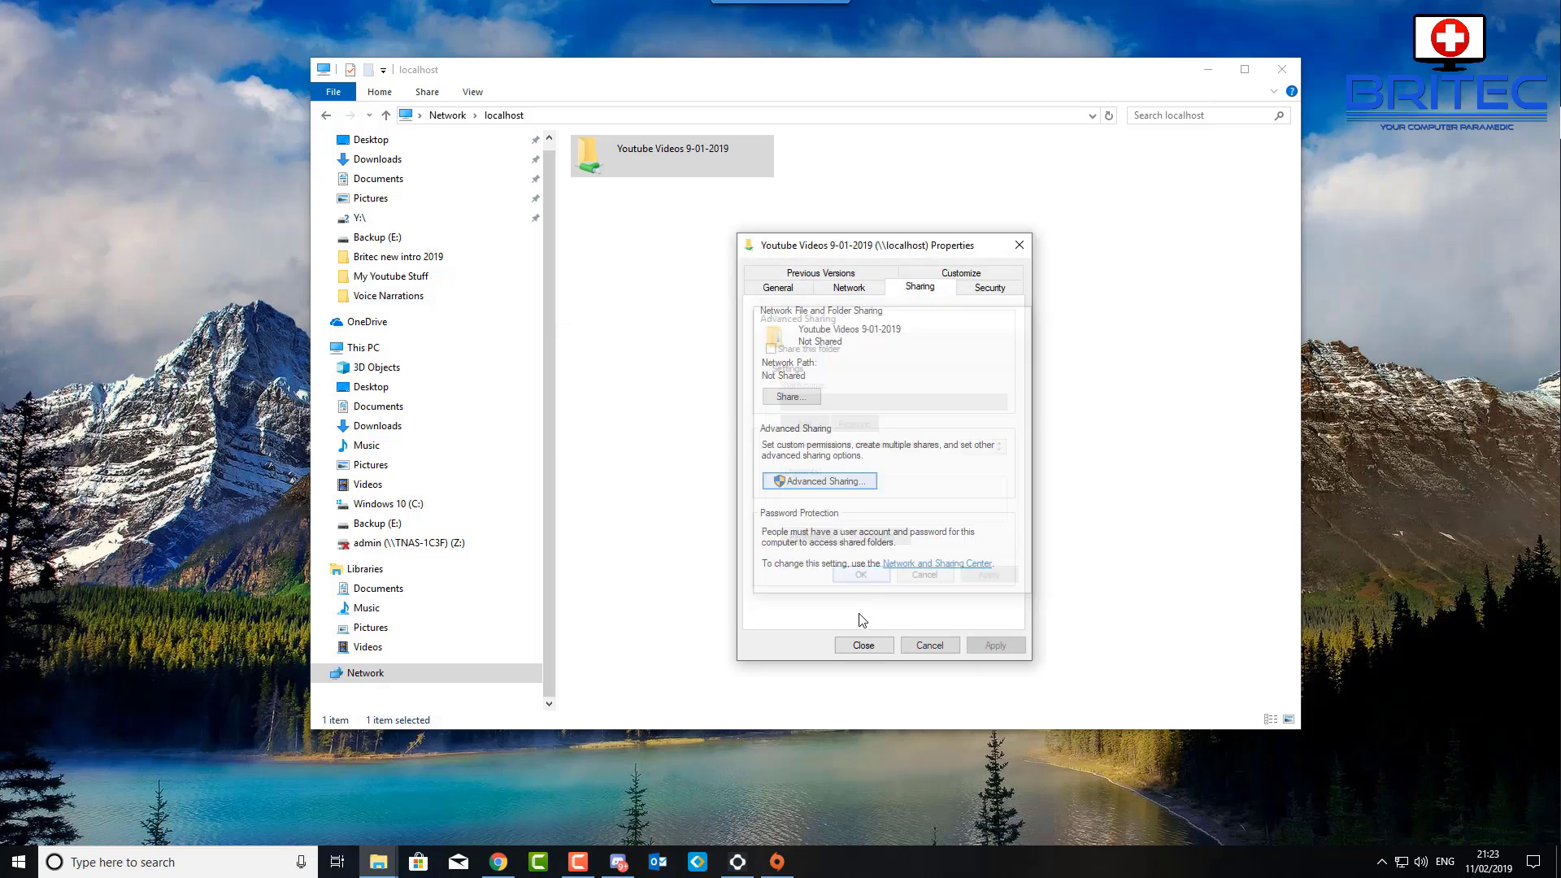
{"action": "left_click", "coordinate": [860, 646]}
- Refresh \\localhost to confirm no shares remain, return to This PC, and dismiss the Z: drive menu
{"action": "right_click", "coordinate": [748, 318]}
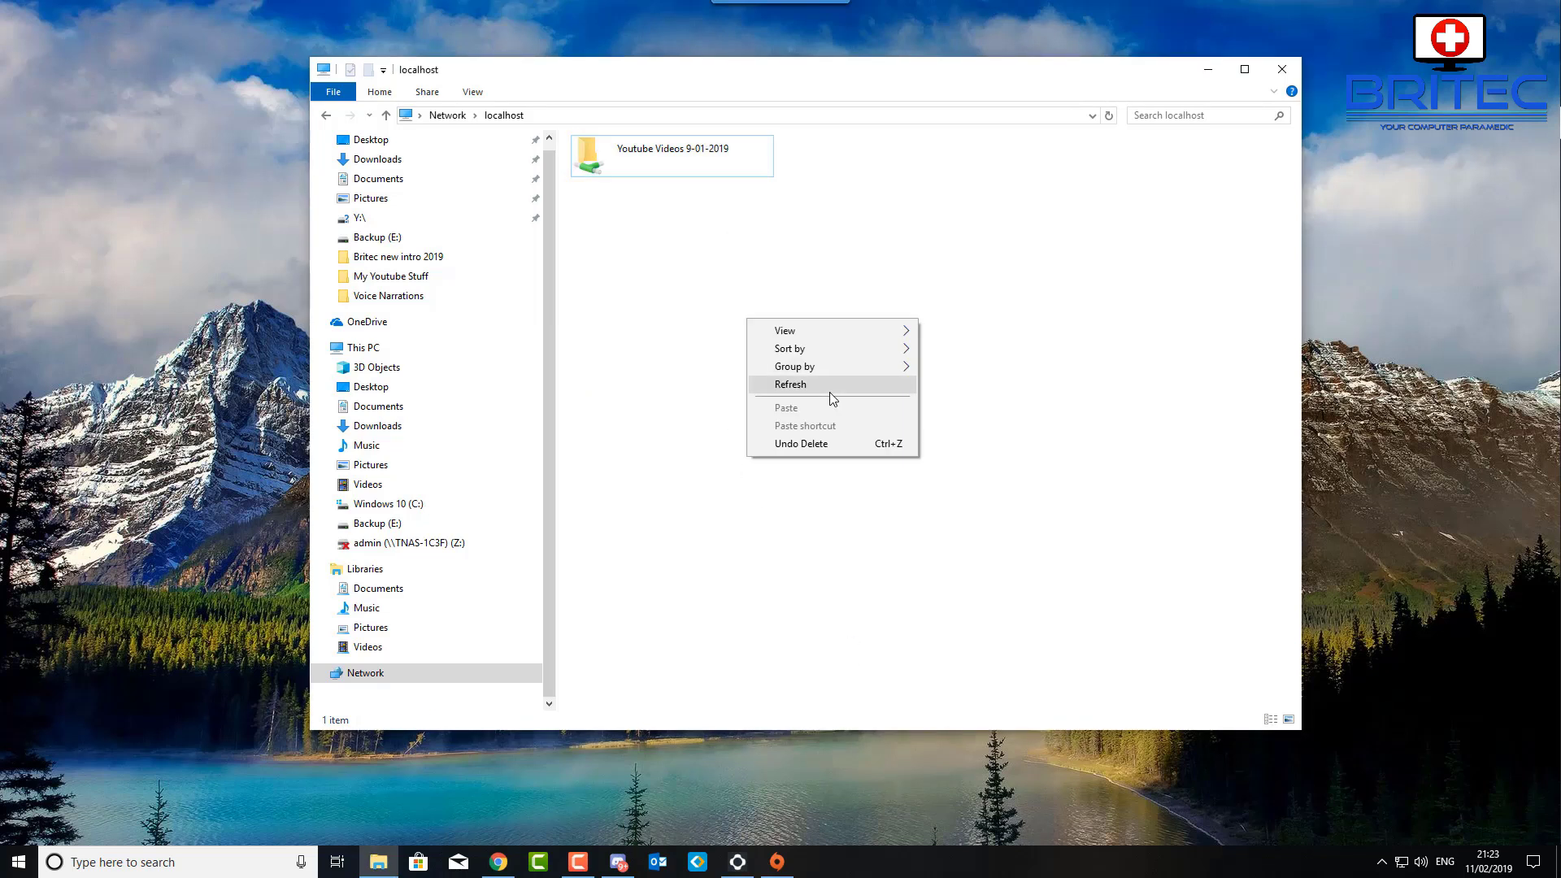
{"action": "left_click", "coordinate": [829, 392]}
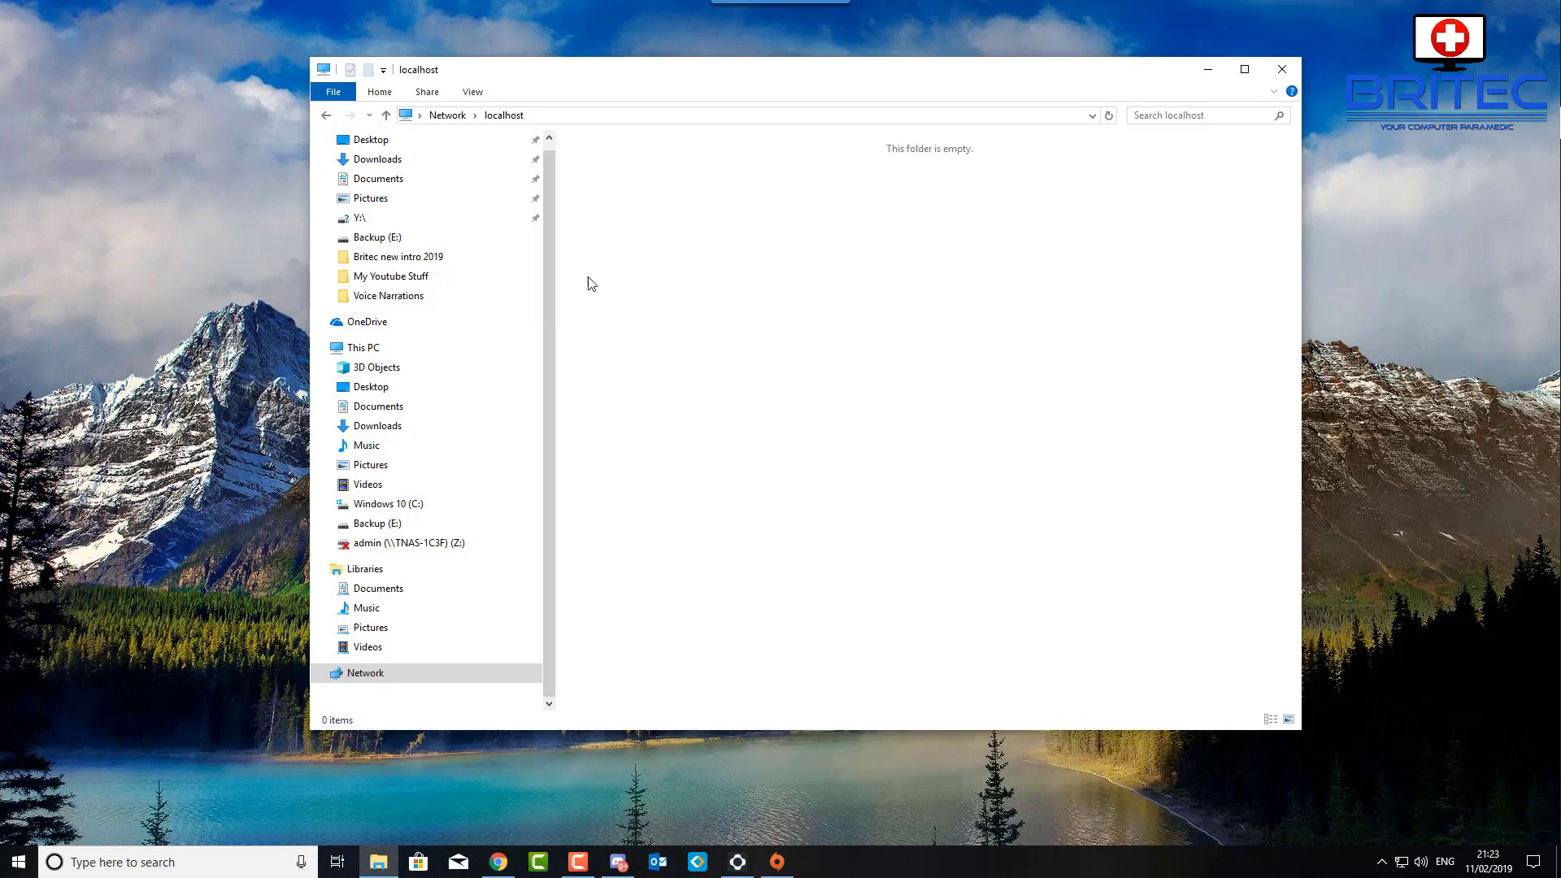
{"action": "left_click", "coordinate": [325, 118]}
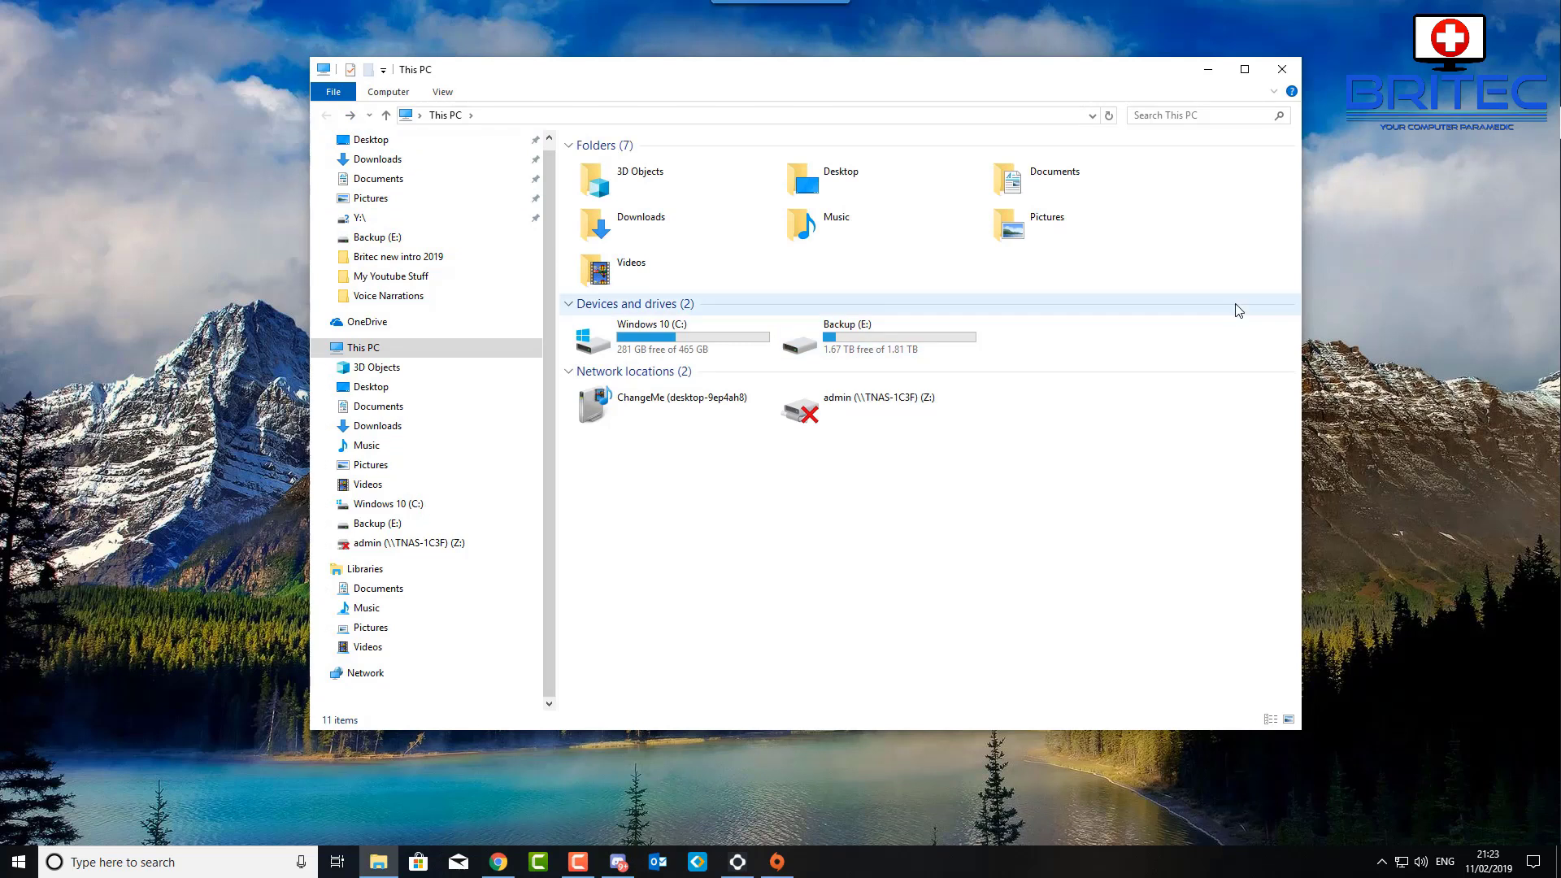
{"action": "right_click", "coordinate": [866, 416]}
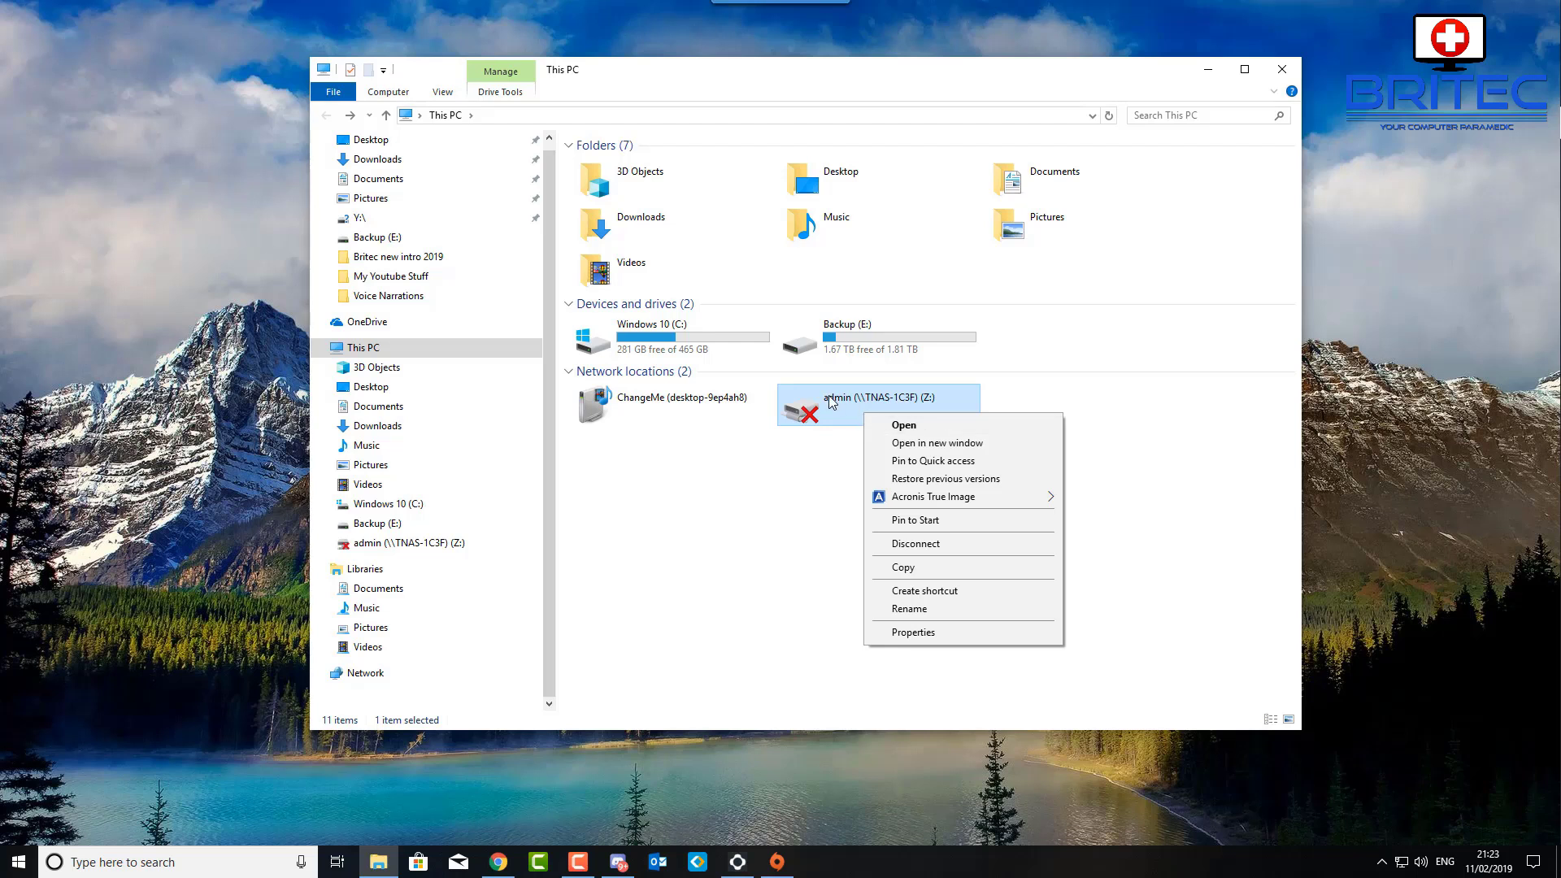
{"action": "left_click", "coordinate": [759, 517]}
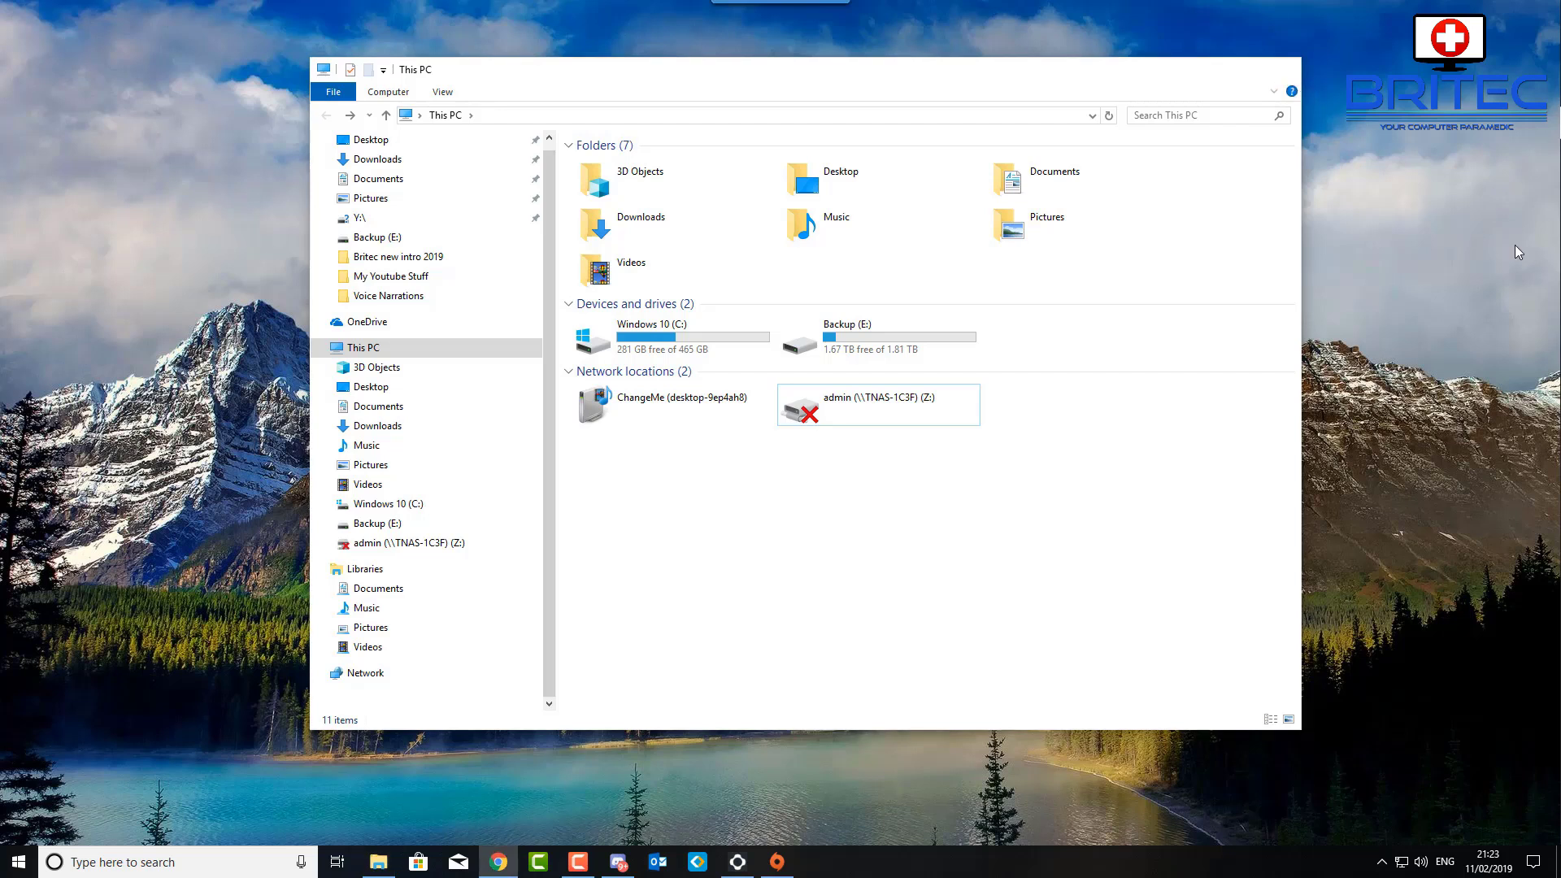
- Close File Explorer and subscribe to the Britec YouTube channel
{"action": "left_click", "coordinate": [1283, 70]}
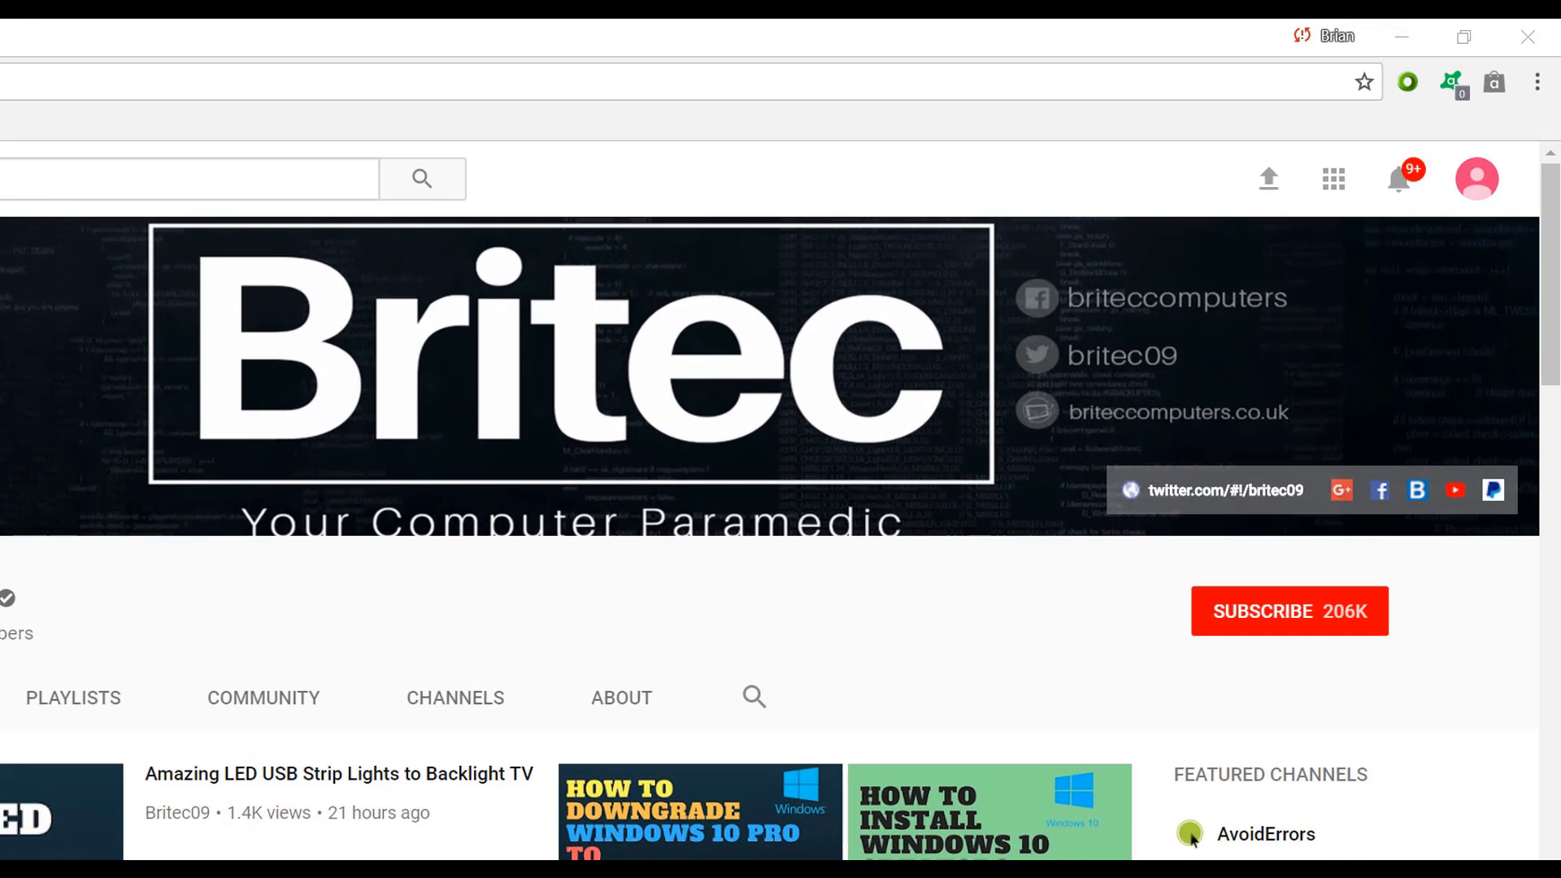
{"action": "left_click", "coordinate": [1310, 631]}
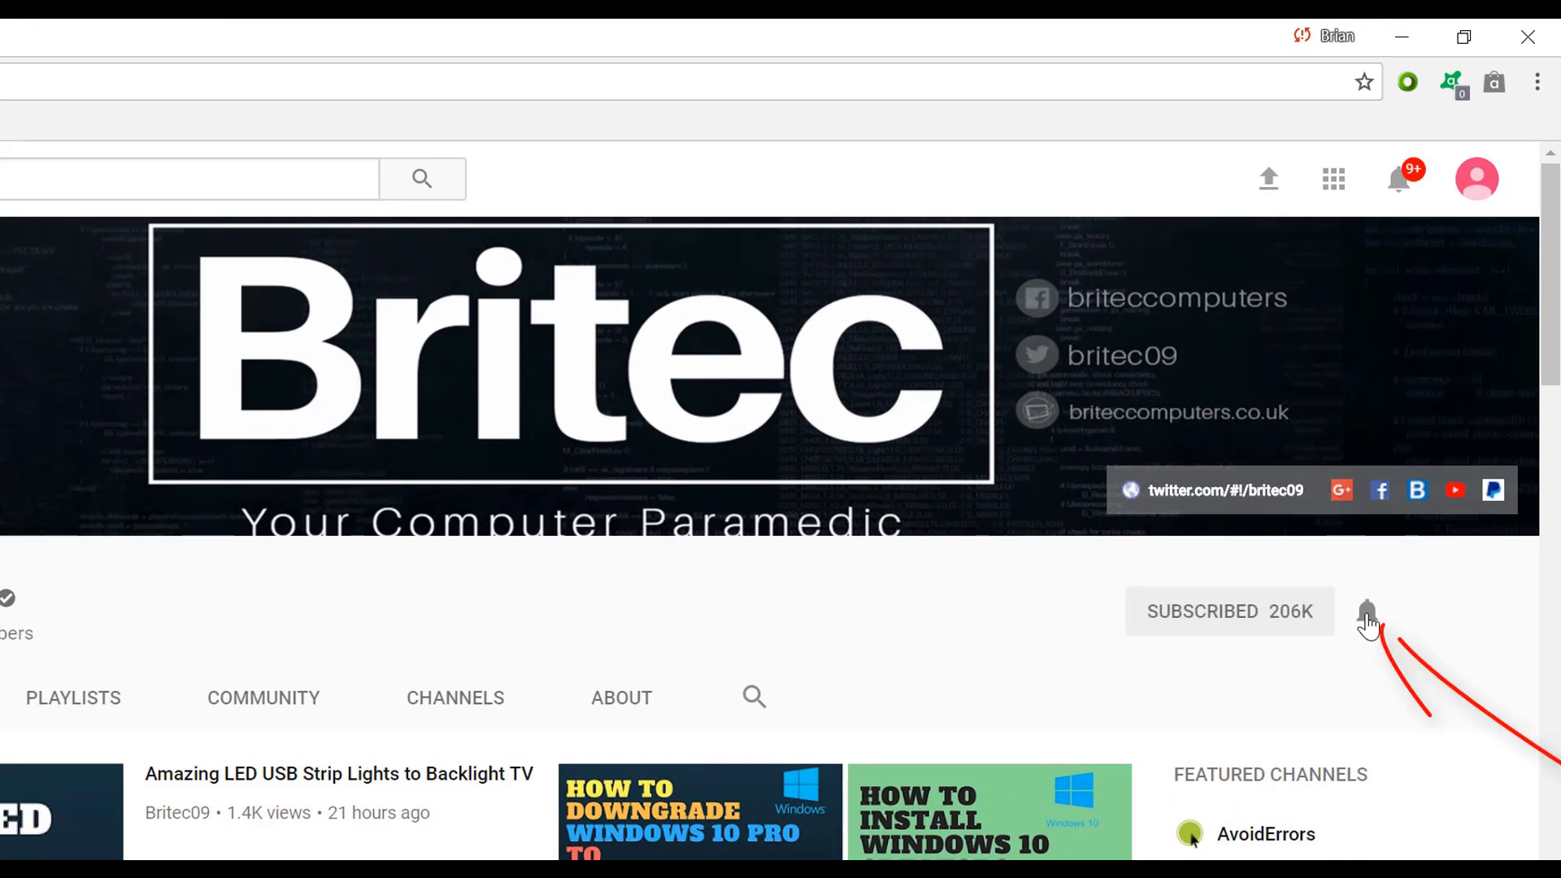